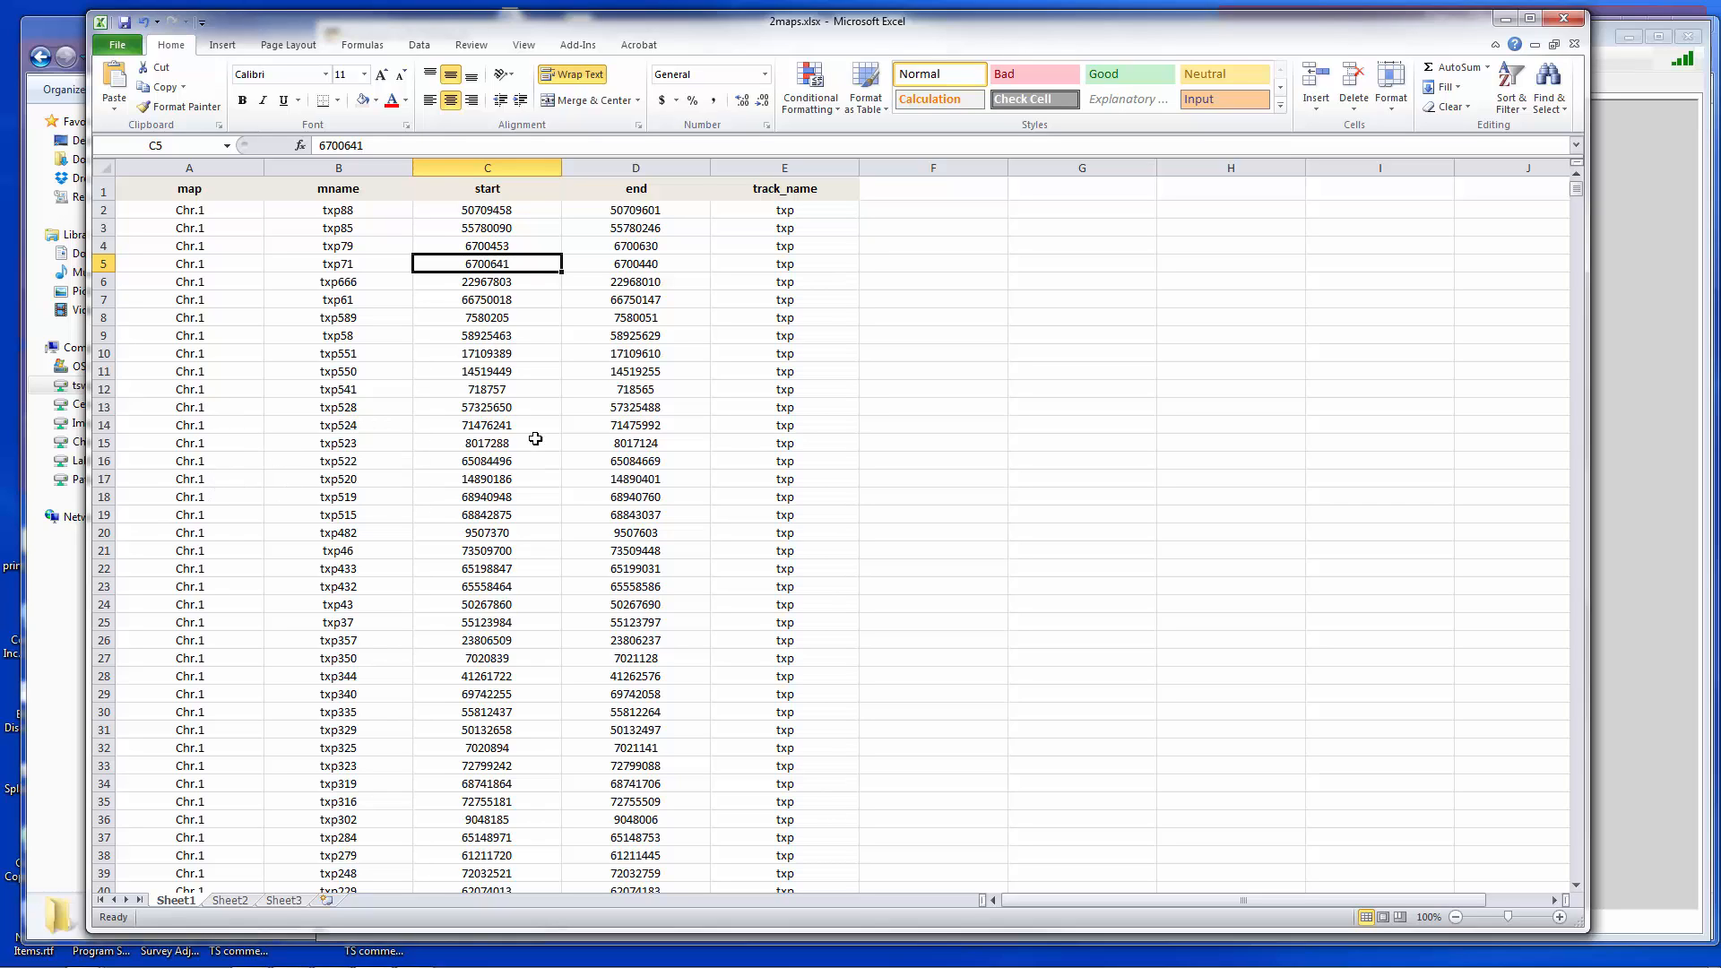
# - Examine the spreadsheet's map, mname, start, end and track_name columns, scrolling through the txp and M marker rows
pyautogui.click(494, 210)
pyautogui.click(618, 217)
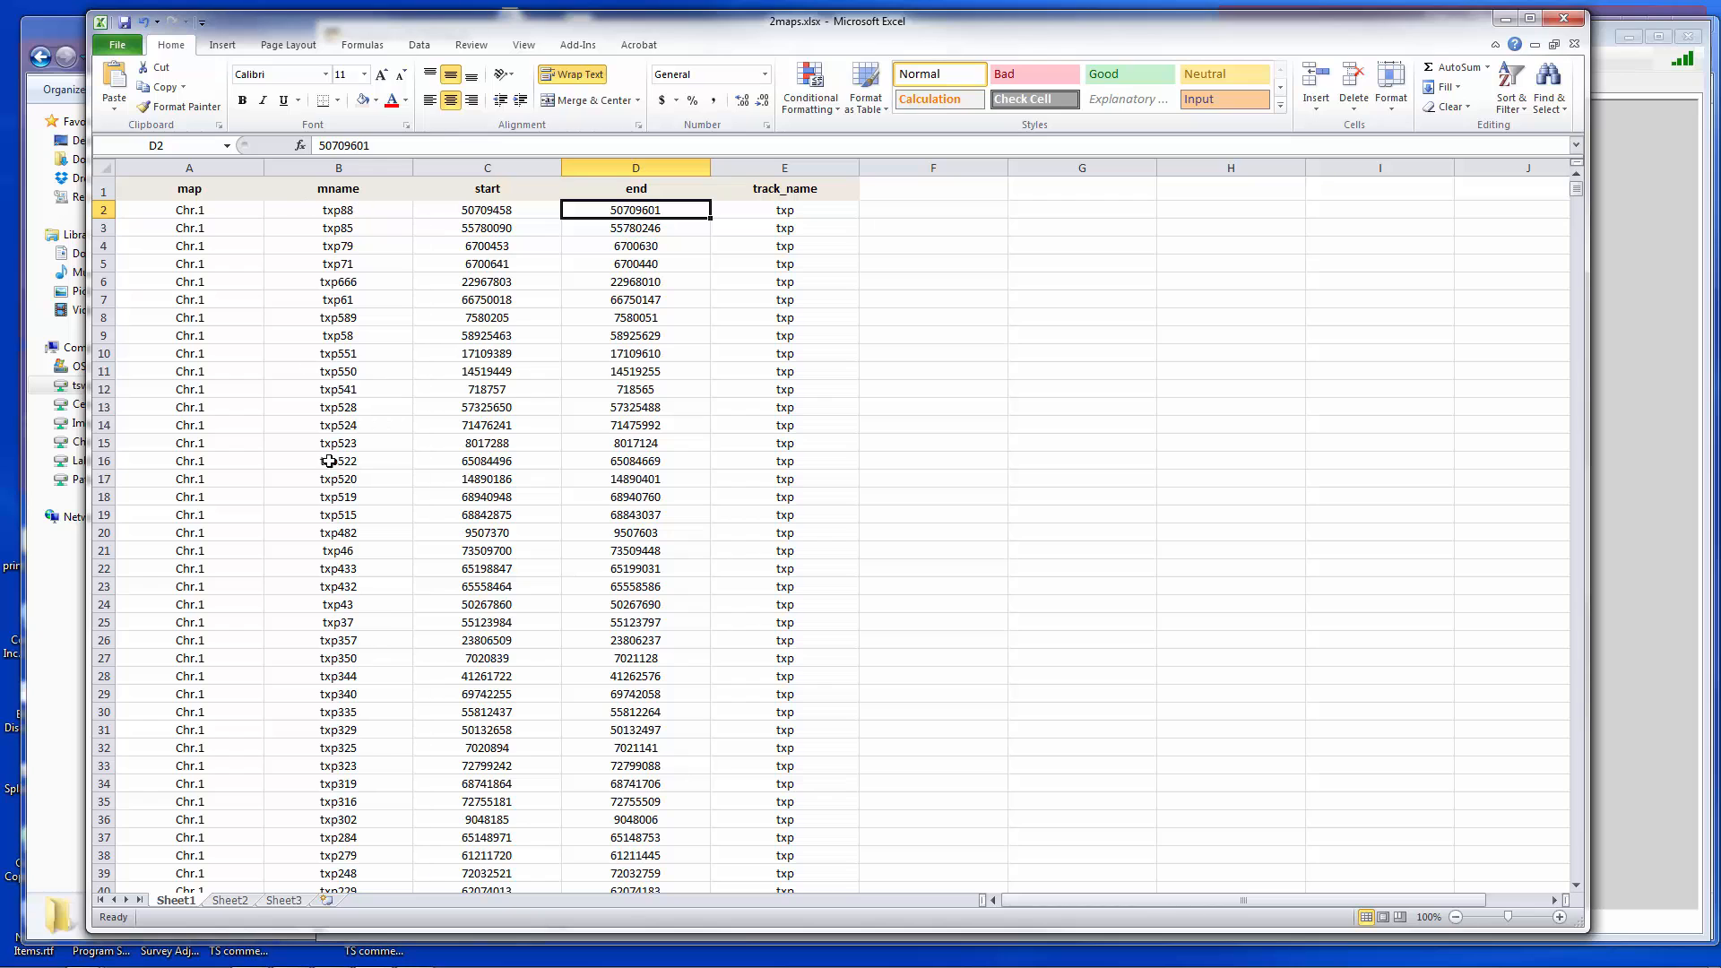
pyautogui.moveTo(1575, 190); pyautogui.dragTo(1579, 191)
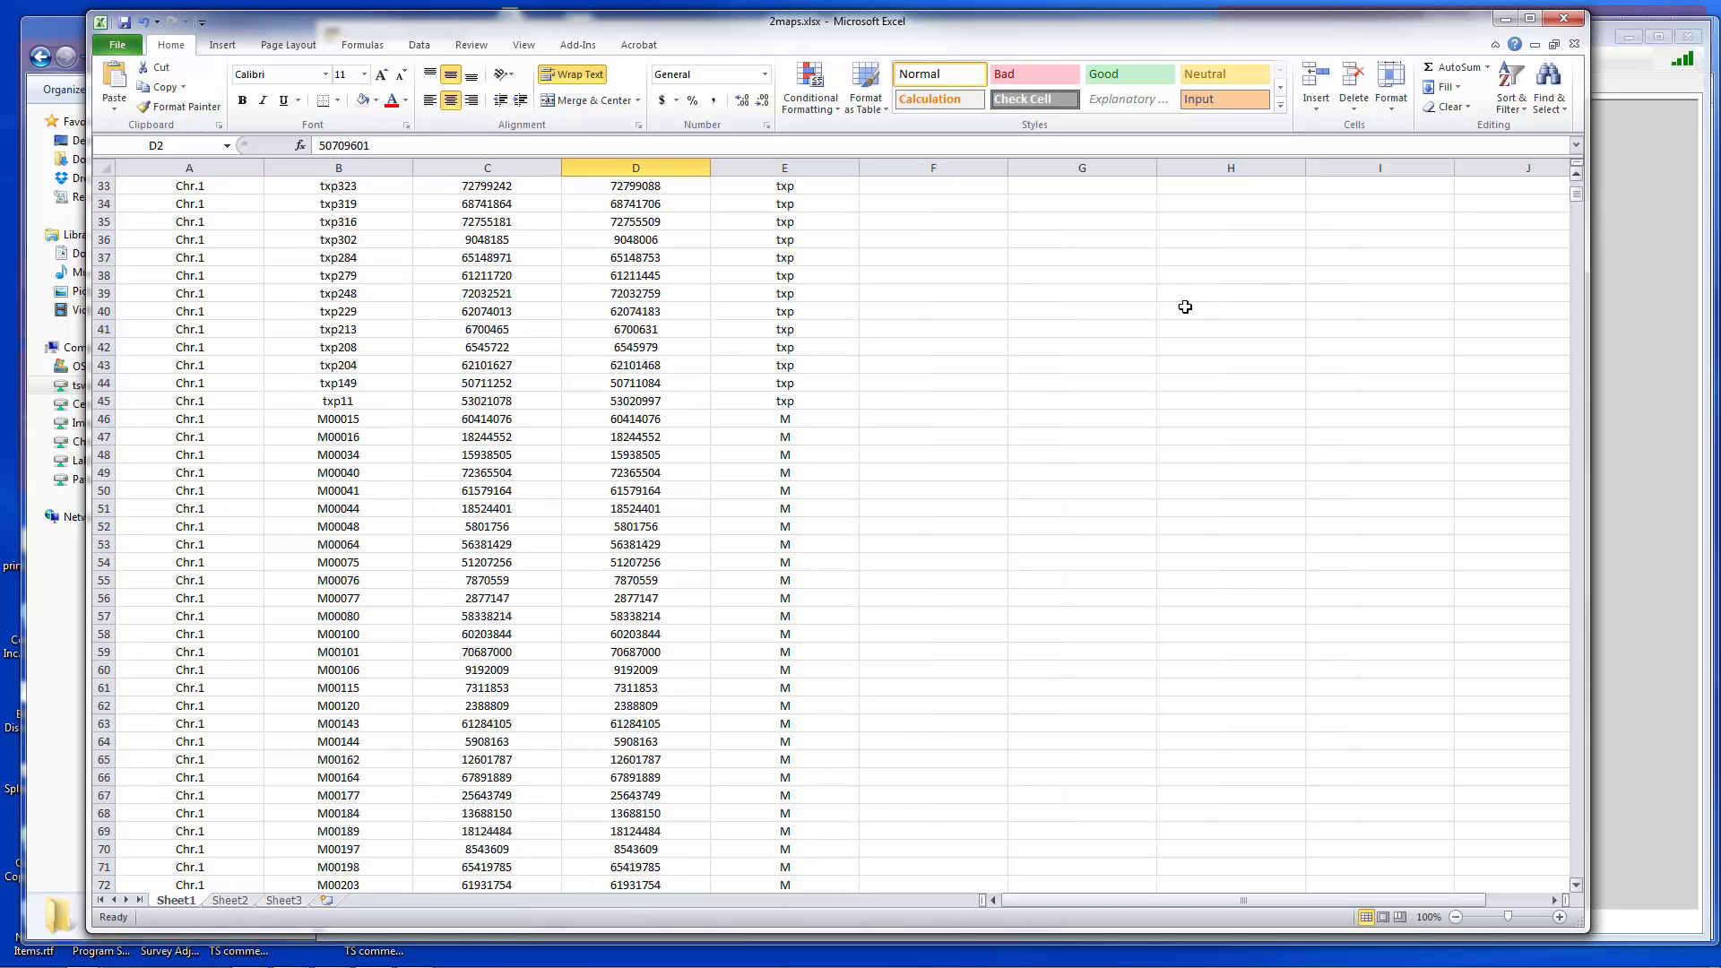
pyautogui.click(819, 327)
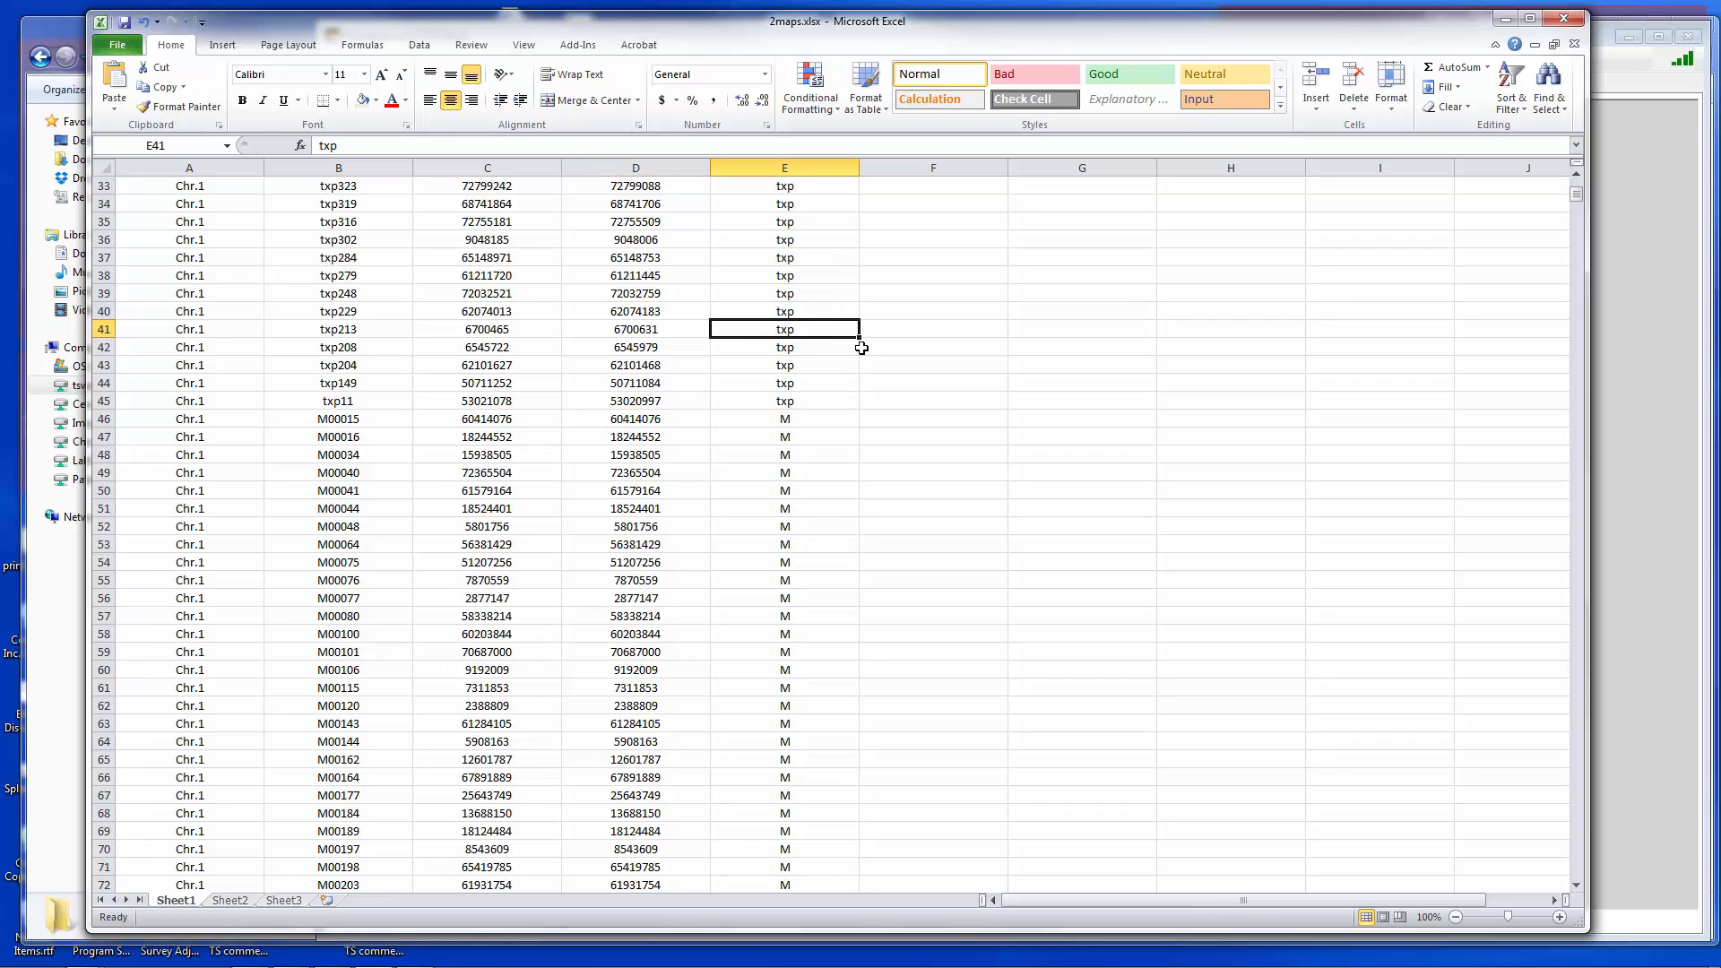
pyautogui.click(783, 509)
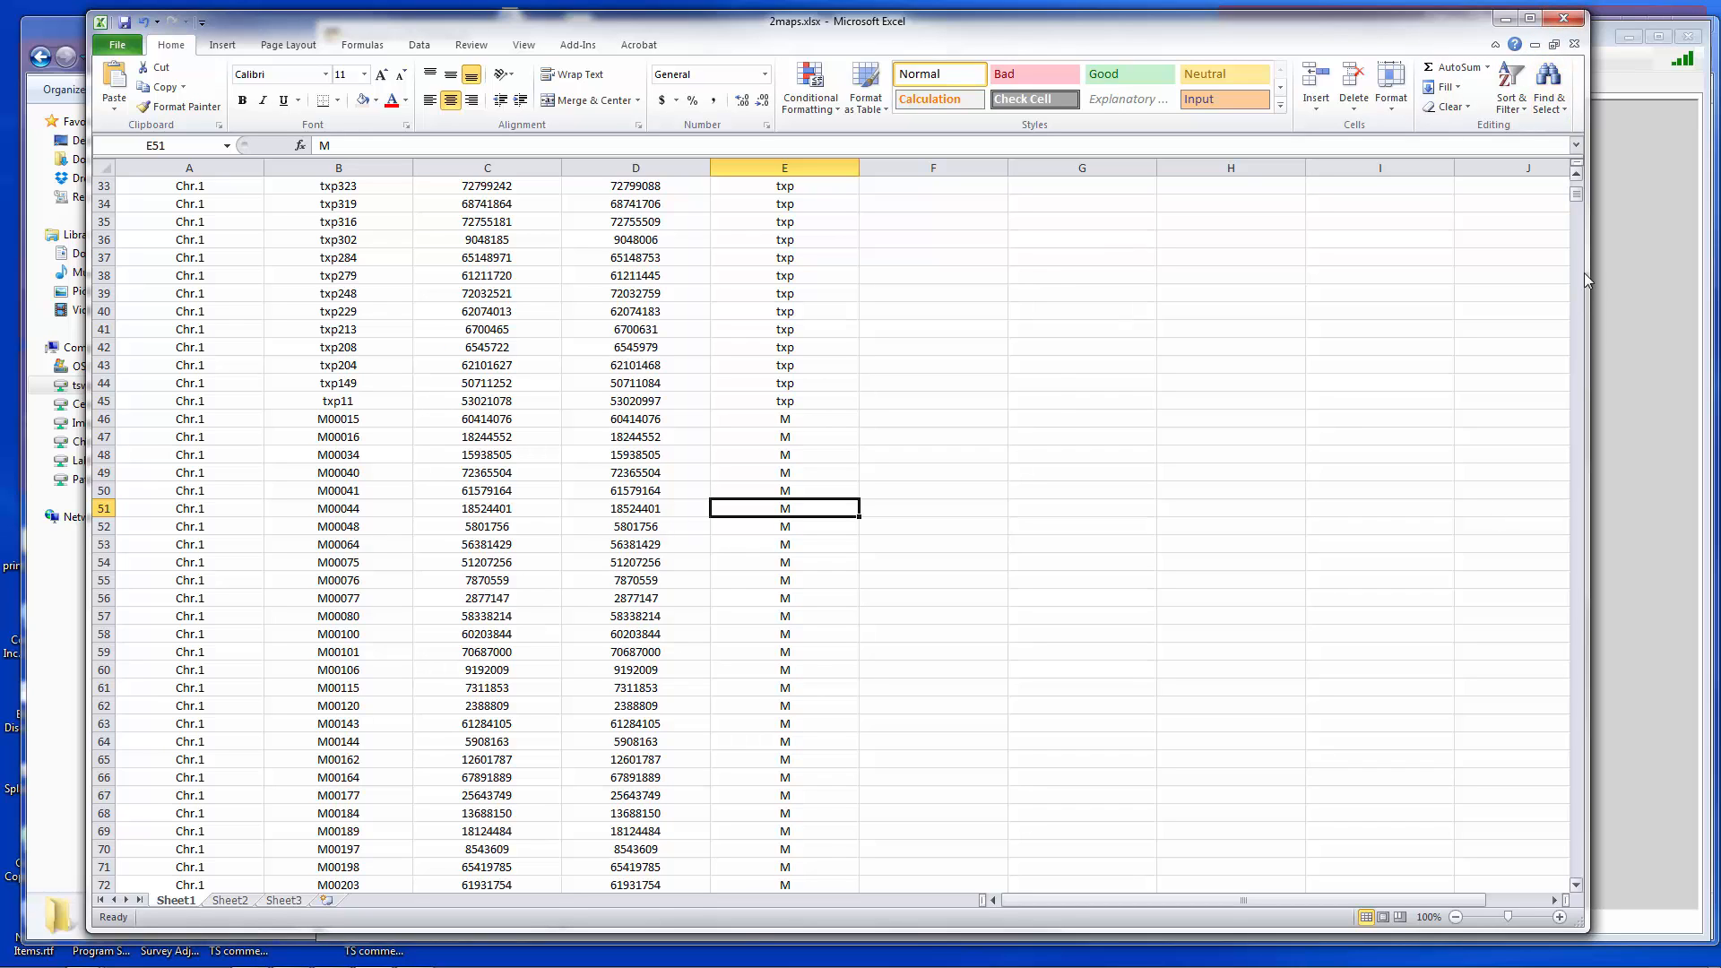
pyautogui.moveTo(1577, 196); pyautogui.dragTo(1578, 188)
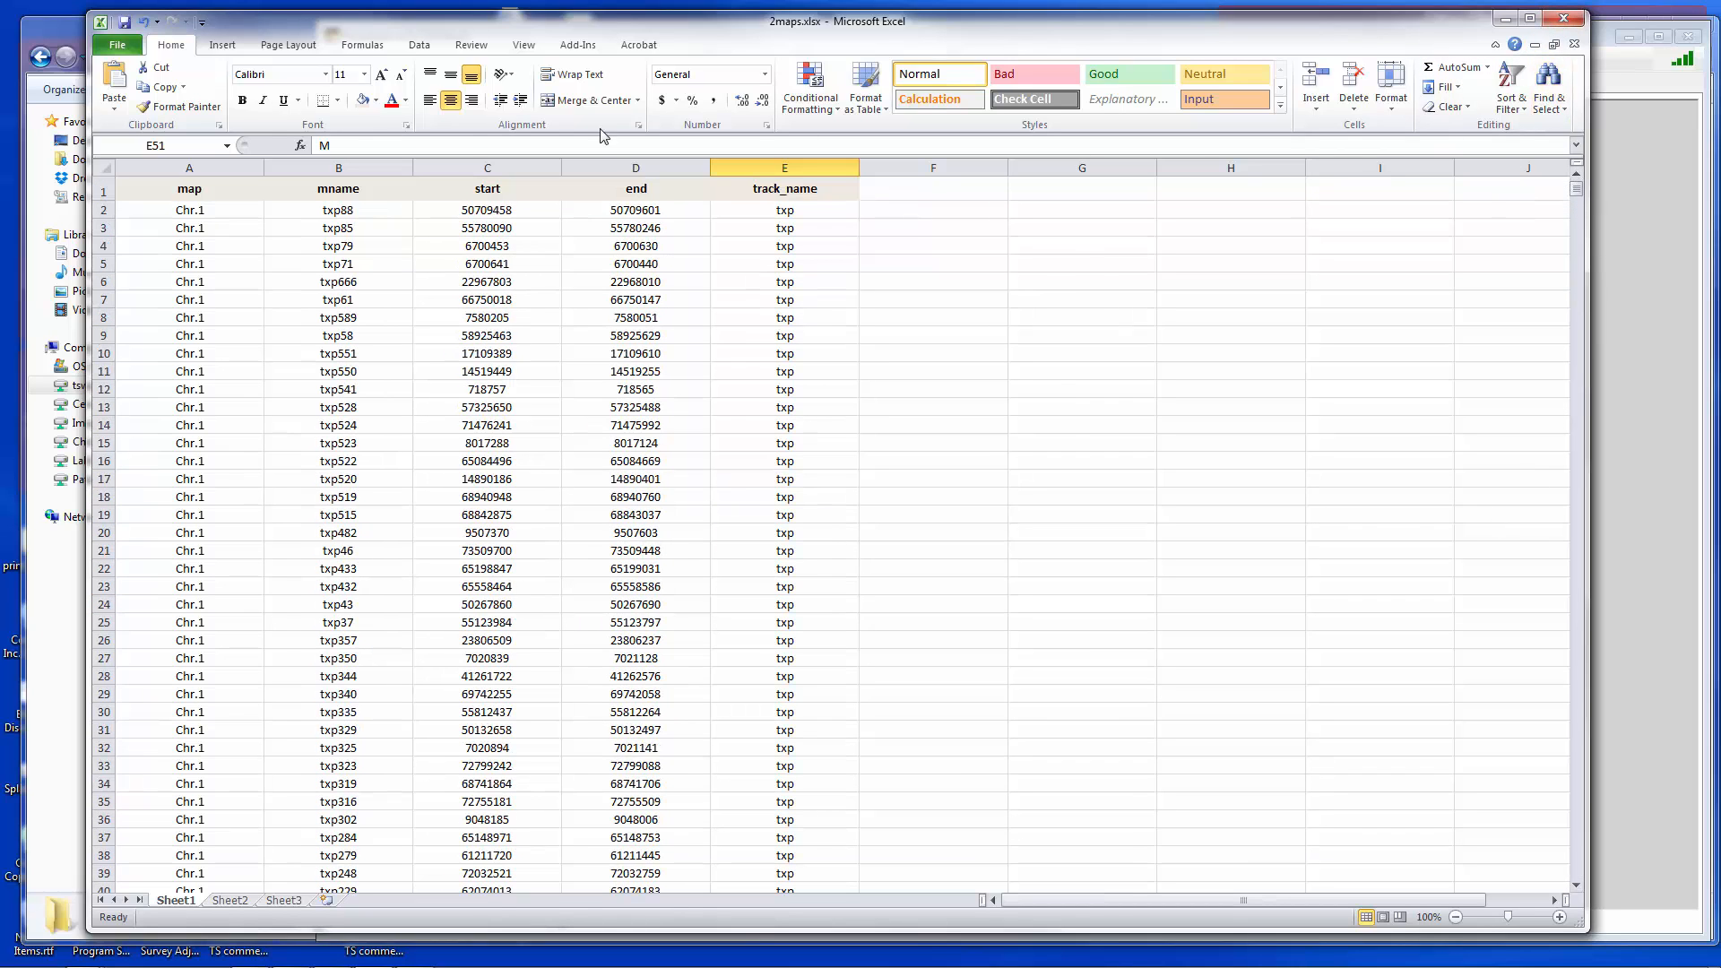
# - Close the spreadsheet and open 2maps.xlsx in Persephone by dropping the file onto its window
pyautogui.click(1563, 18)
pyautogui.click(859, 517)
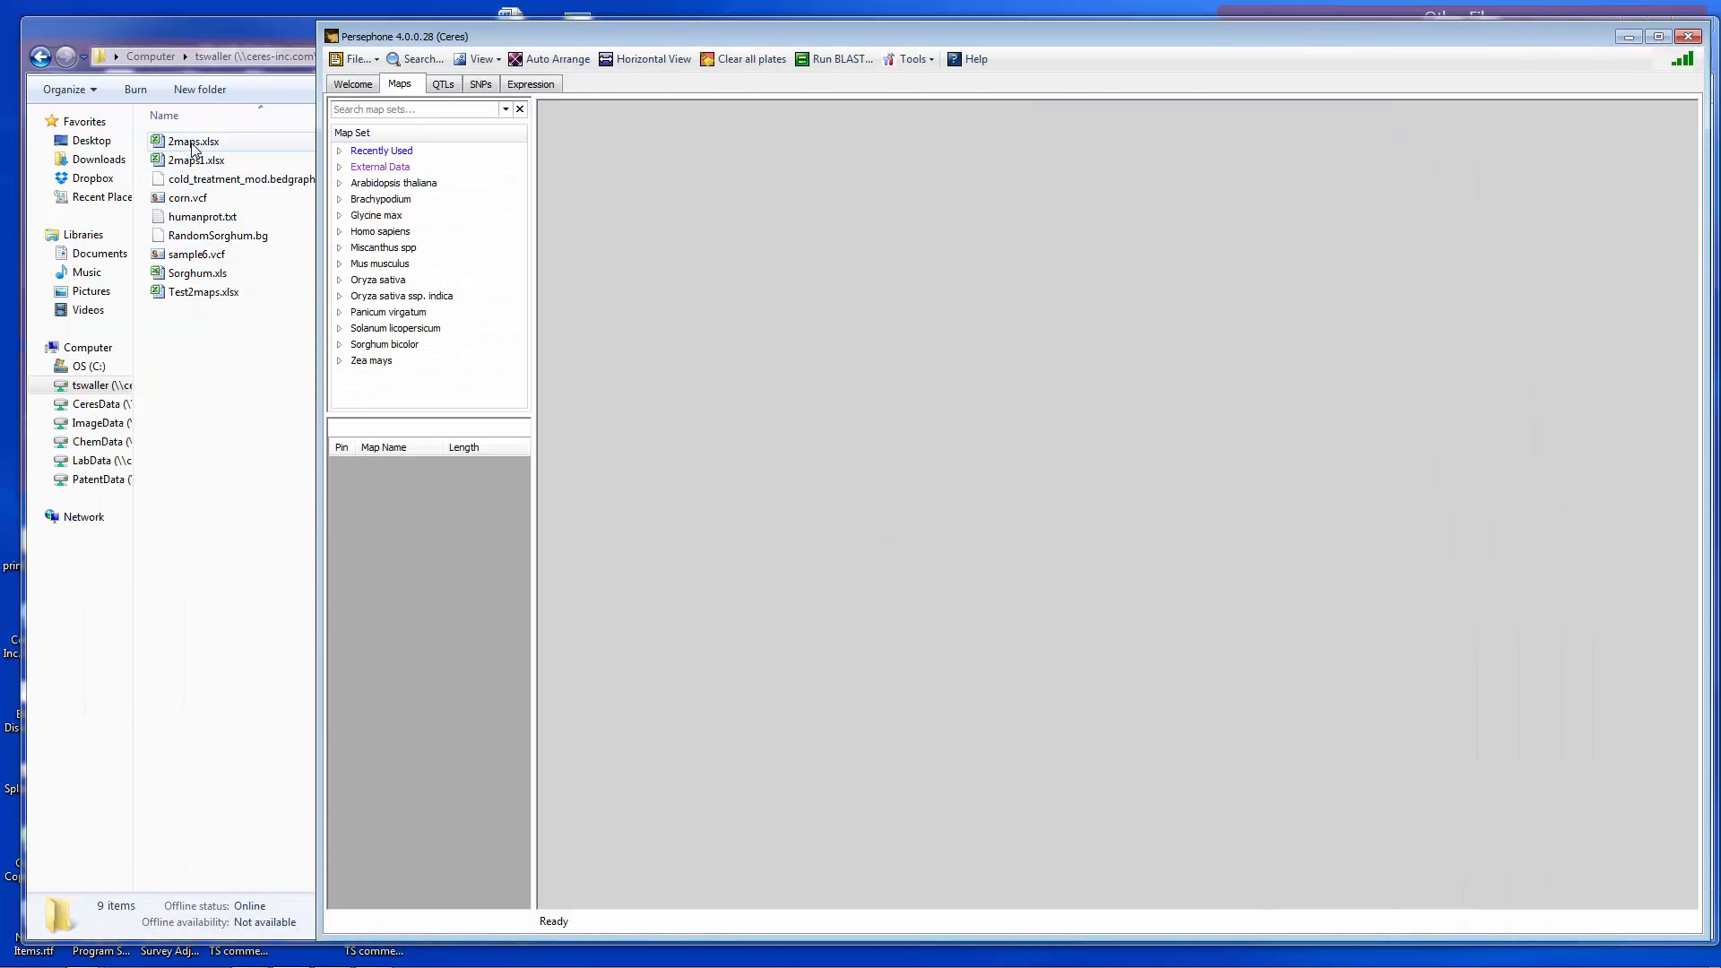
pyautogui.moveTo(189, 142); pyautogui.dragTo(640, 313)
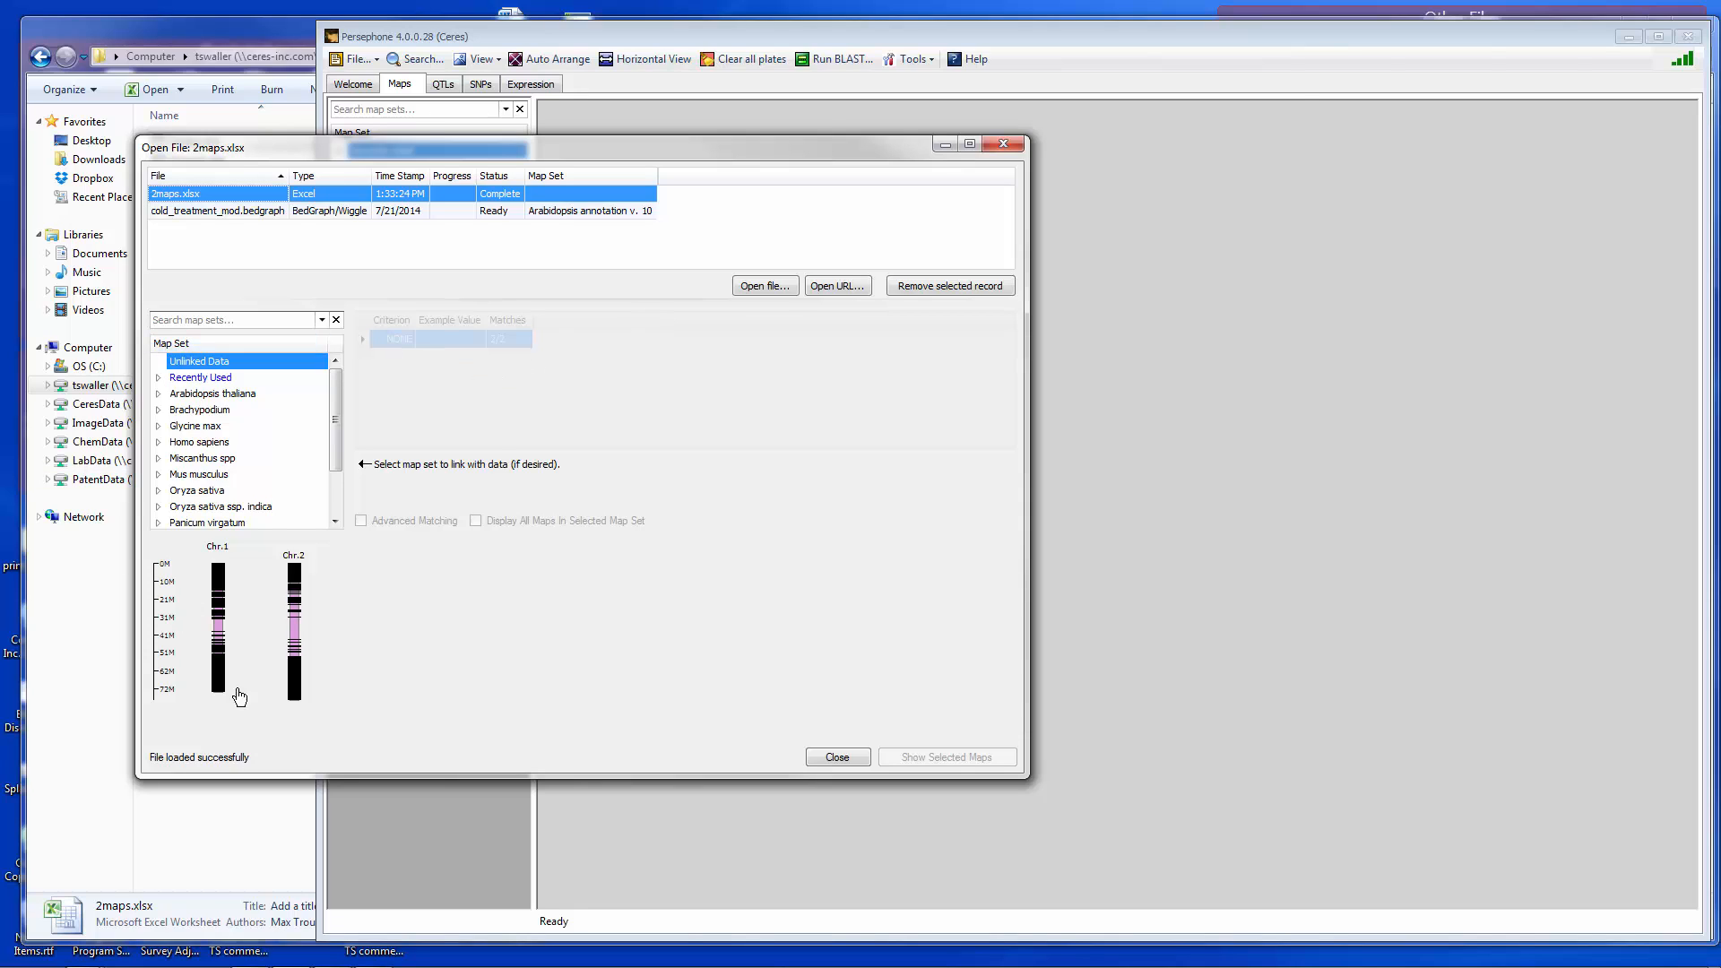
pyautogui.moveTo(665, 150); pyautogui.dragTo(1096, 139)
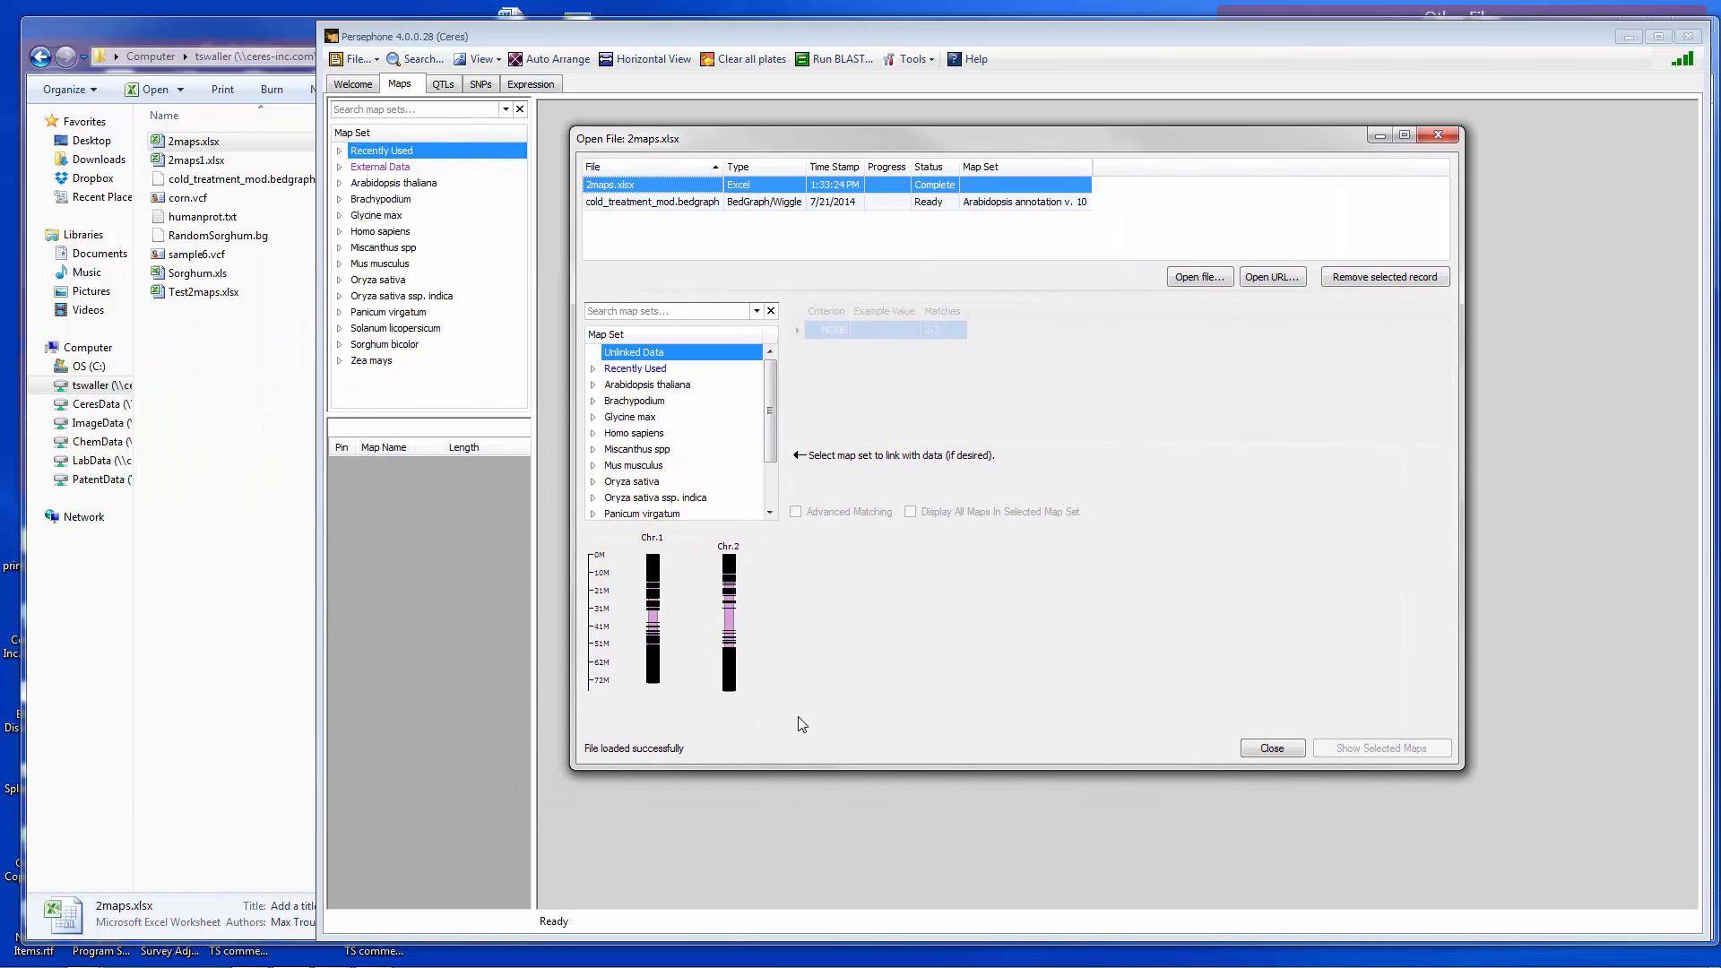
# - Display the unlinked Chr.1 map from the file, then close it again
pyautogui.click(657, 624)
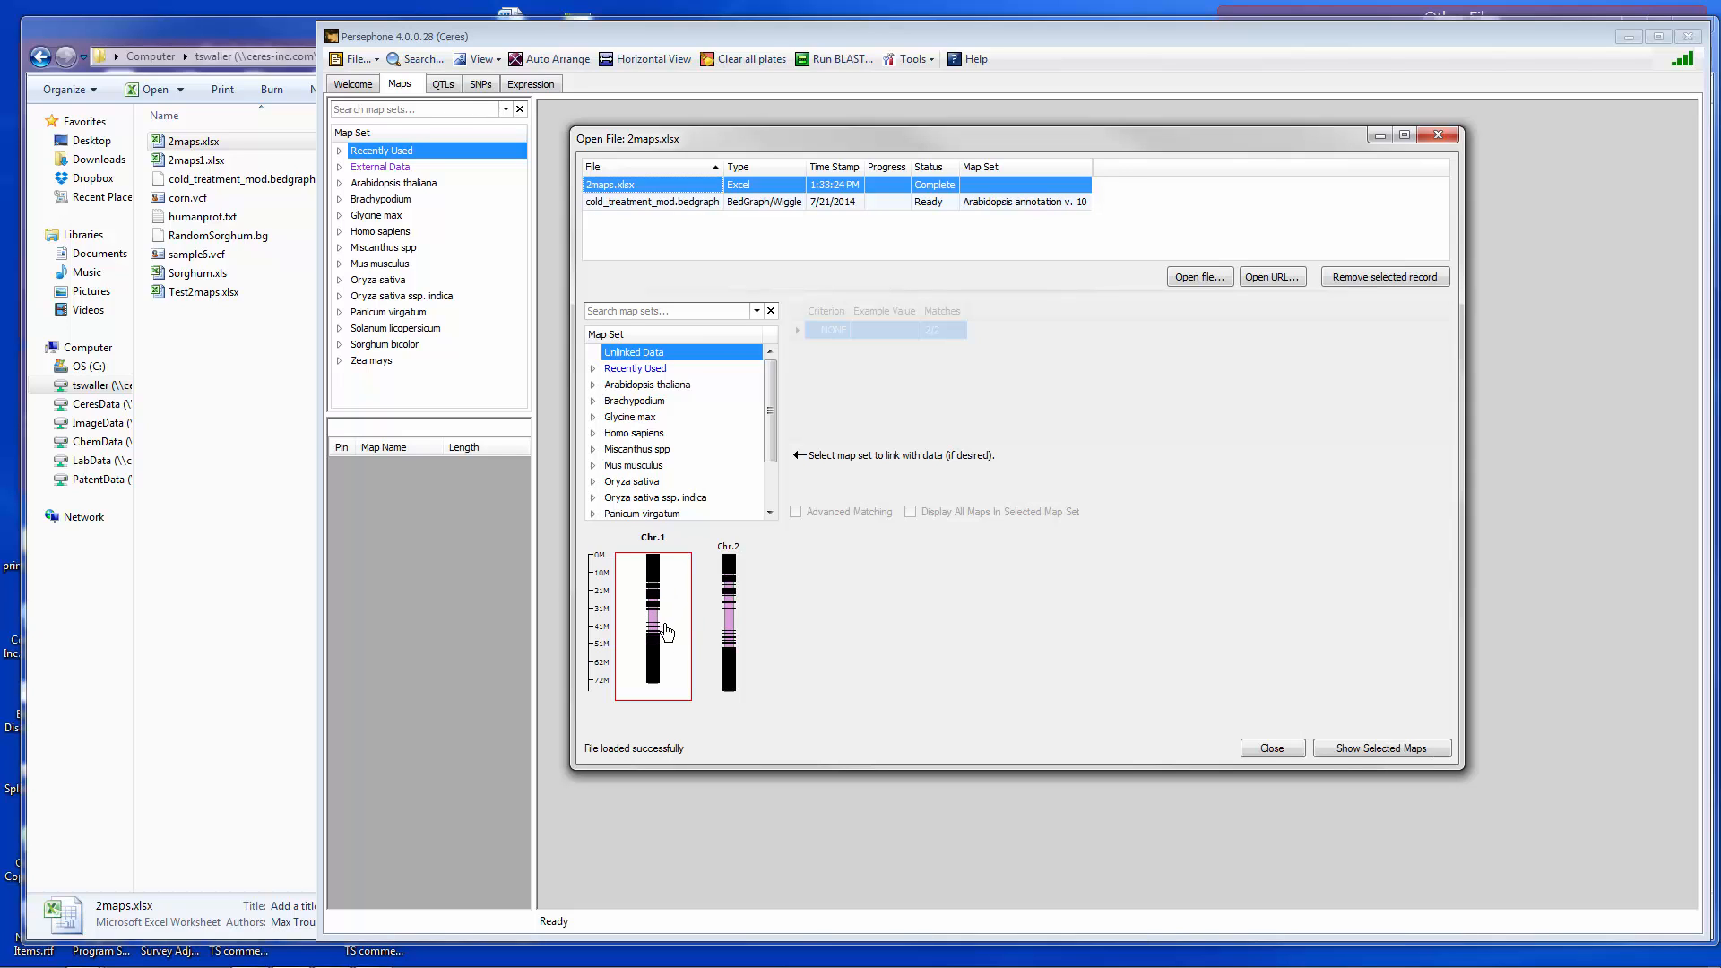
pyautogui.click(1371, 750)
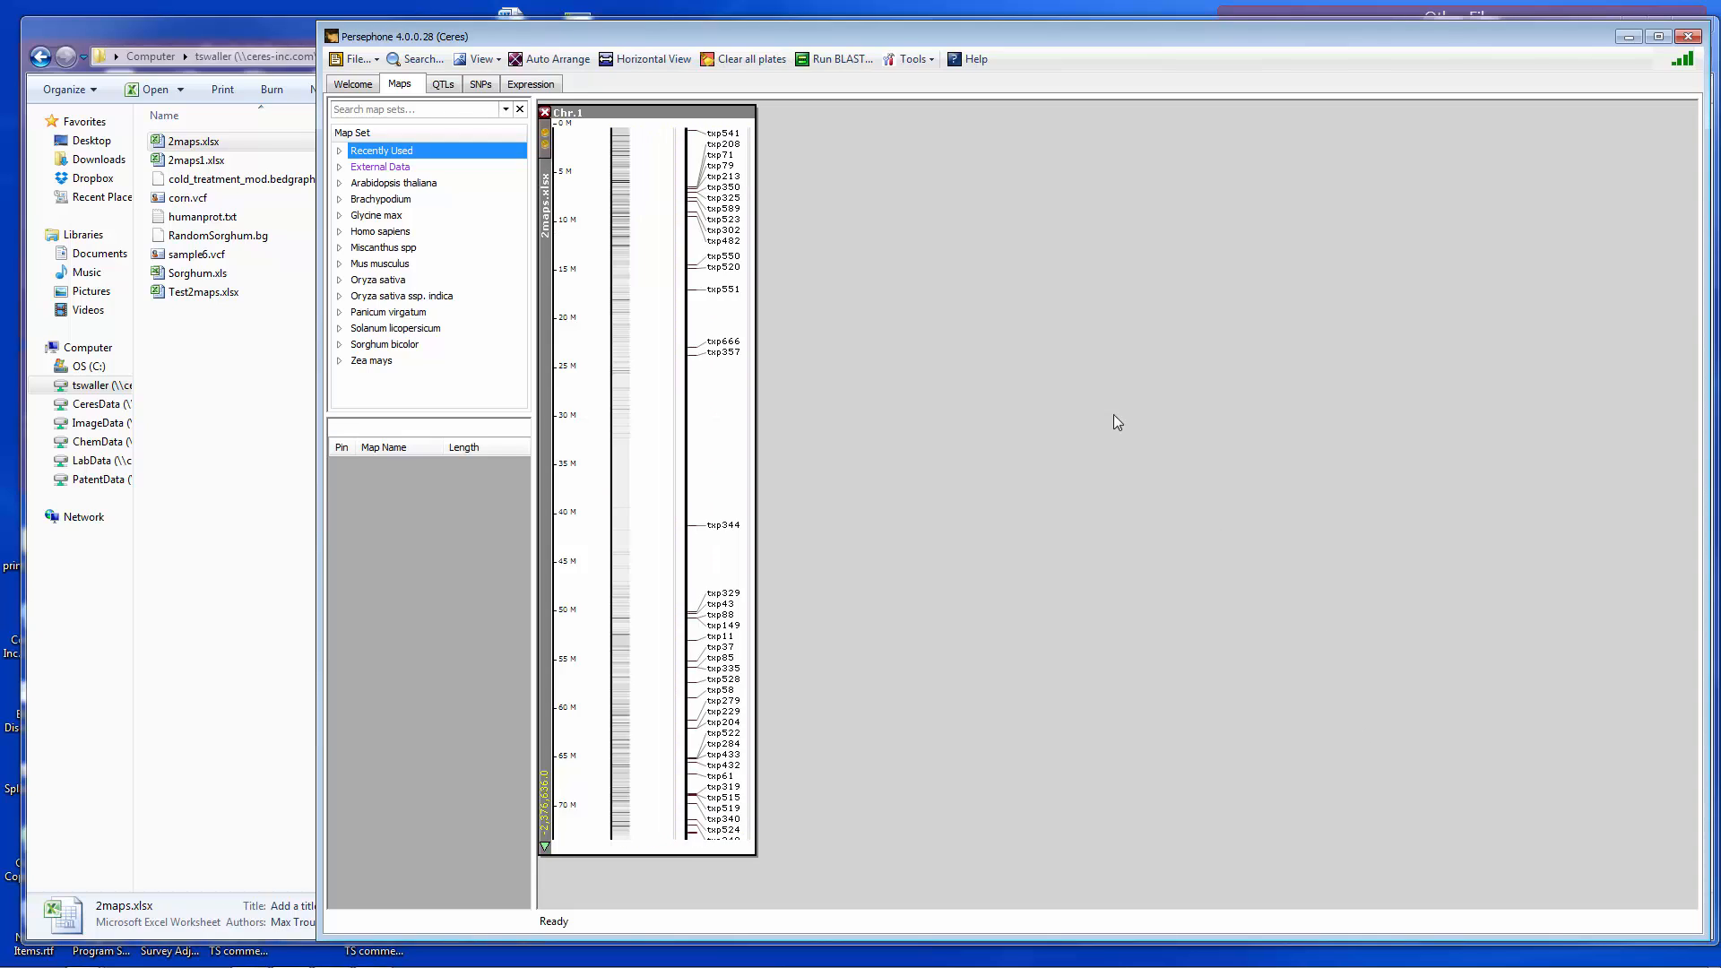
pyautogui.click(698, 219)
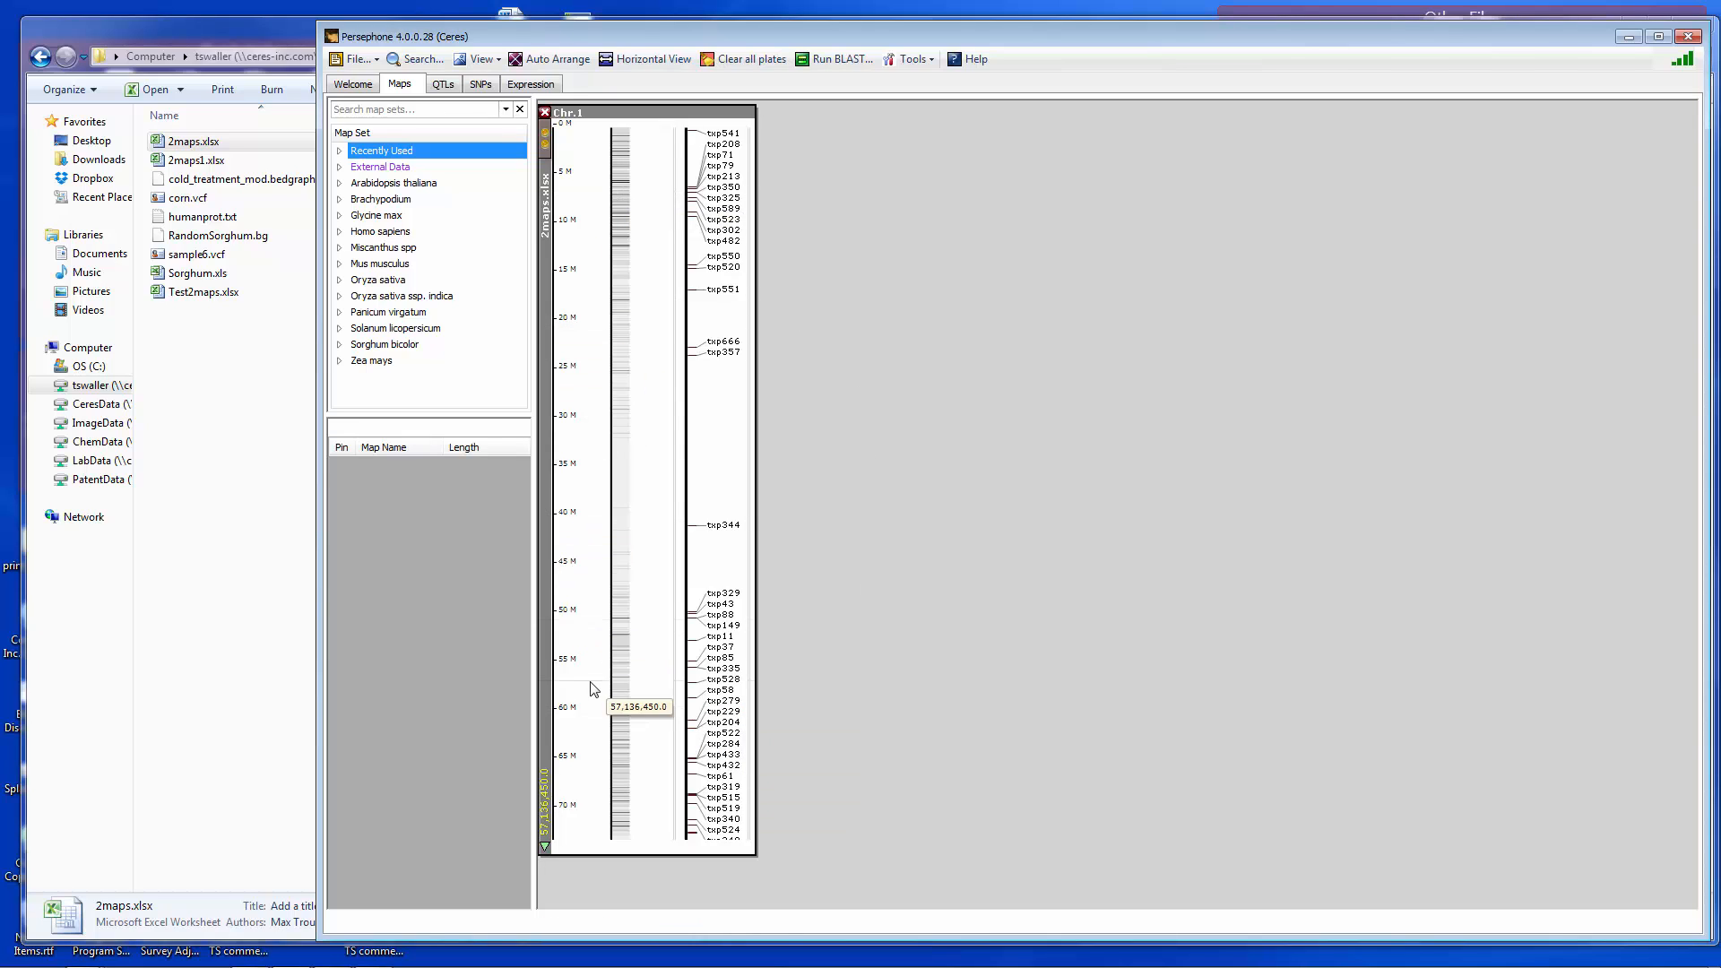
pyautogui.click(545, 113)
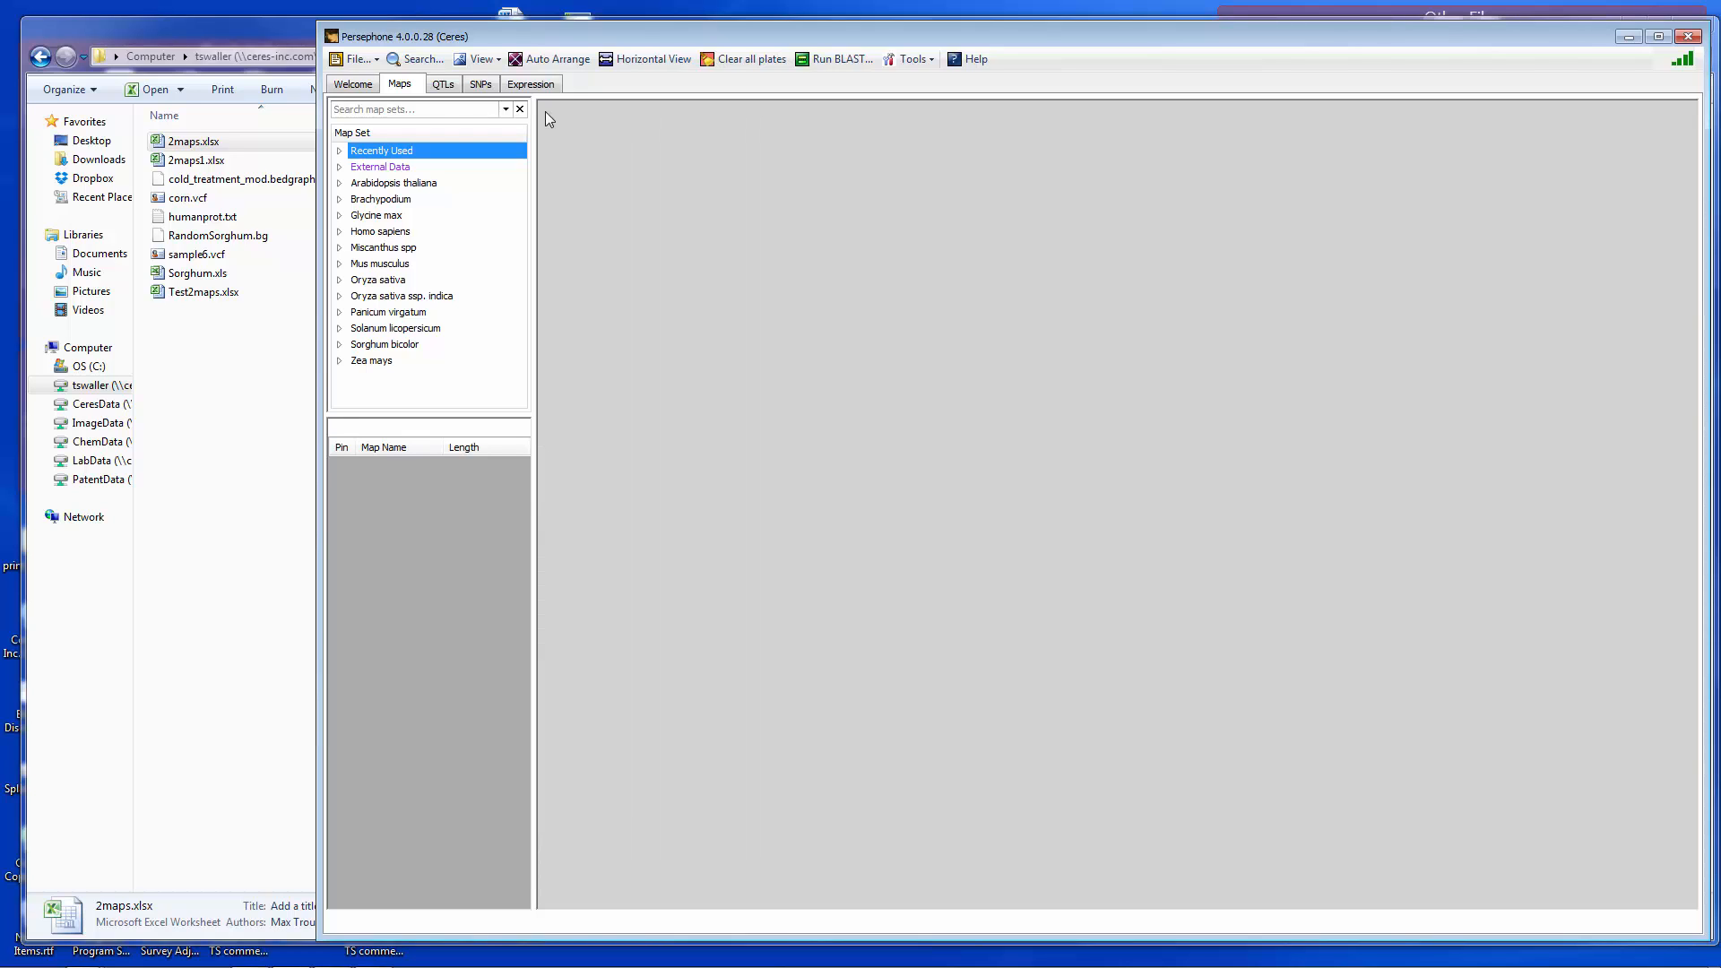
# - Reopen 2maps.xlsx and link it to the Sorghum annotation map set under Sorghum bicolor
pyautogui.moveTo(218, 145); pyautogui.dragTo(751, 268)
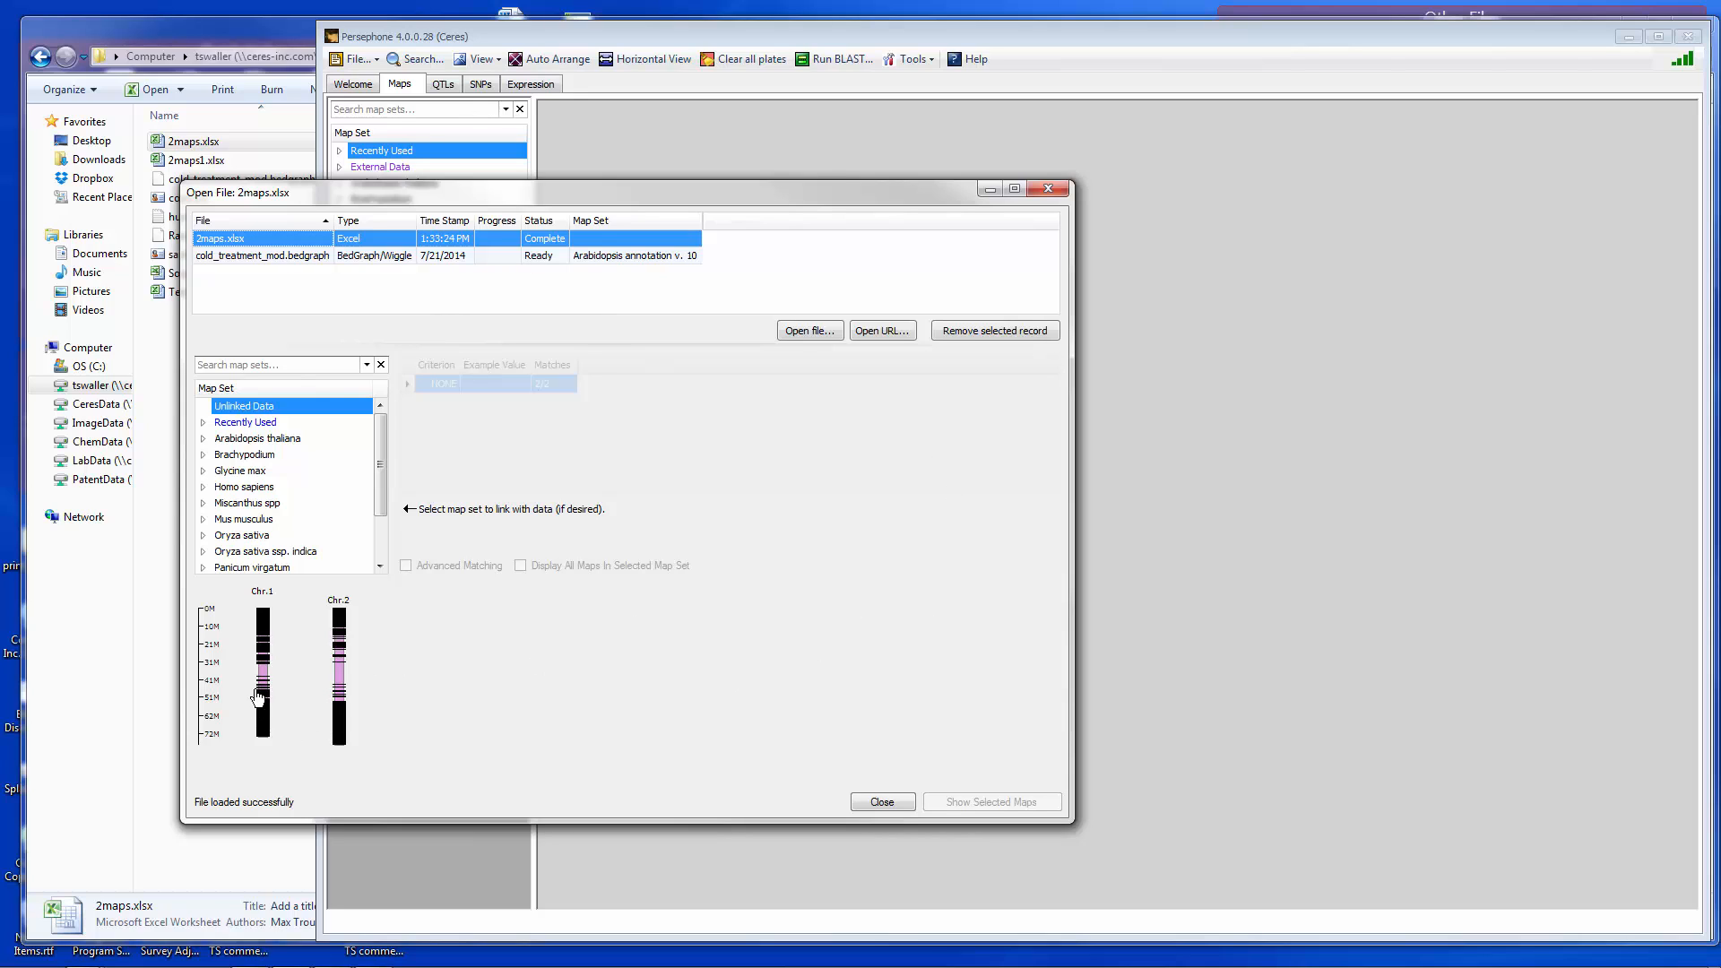
pyautogui.moveTo(379, 463); pyautogui.dragTo(383, 516)
pyautogui.click(203, 536)
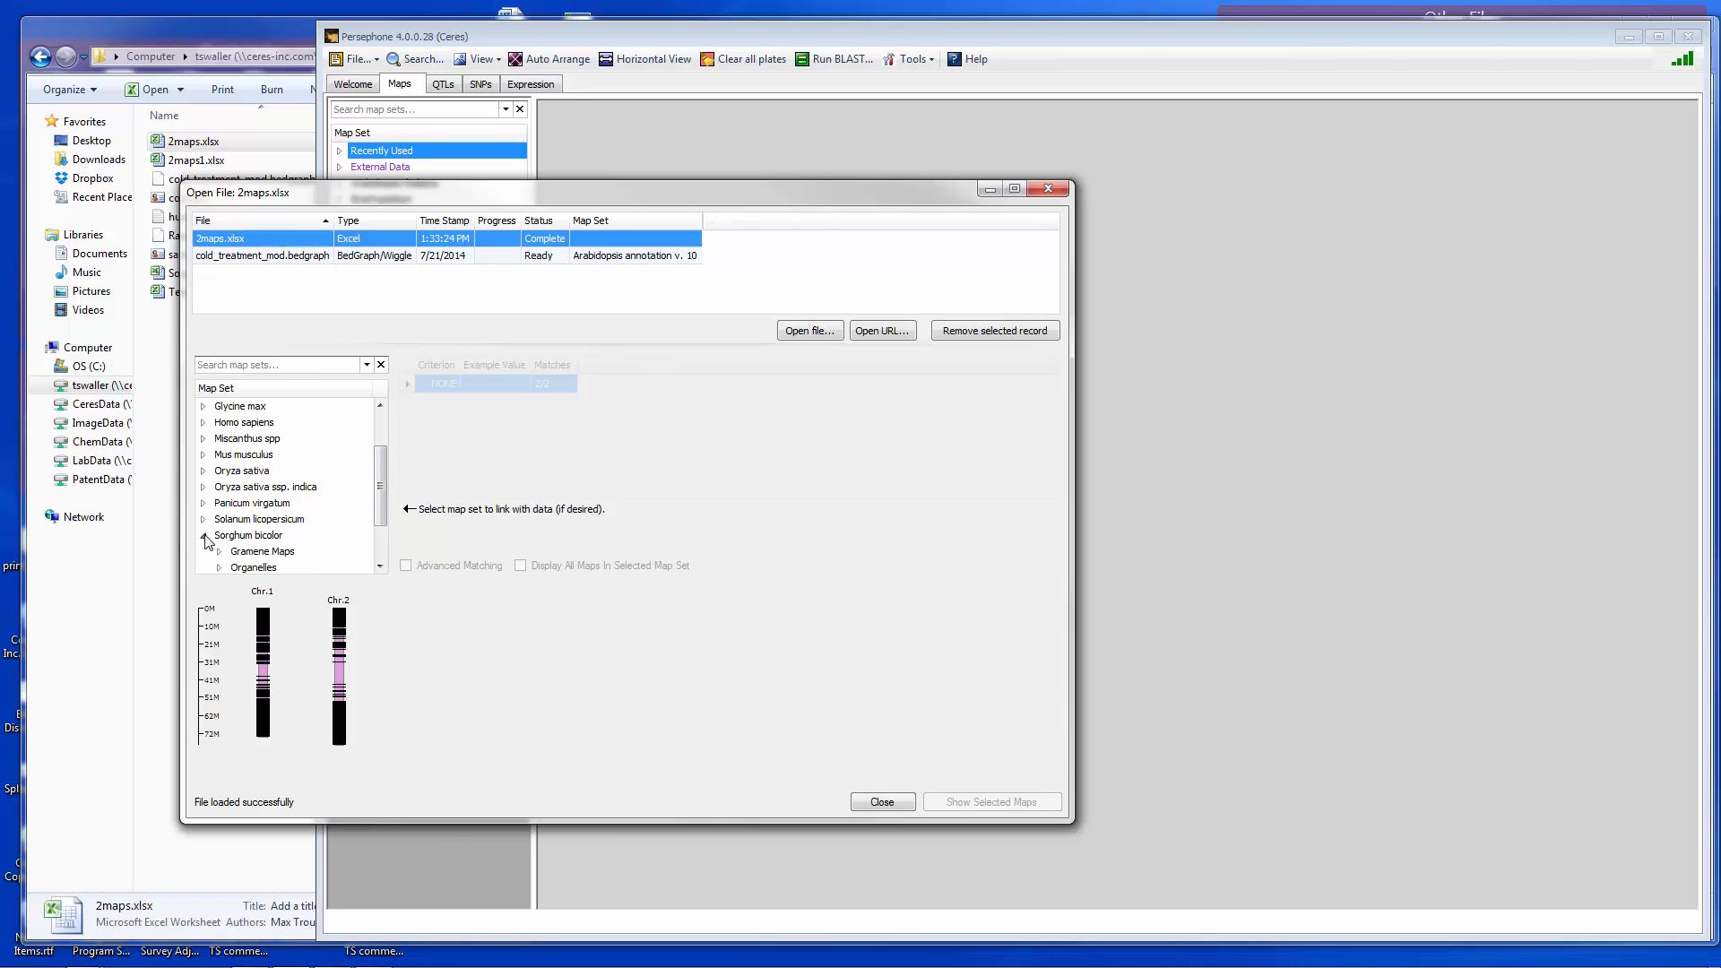
pyautogui.moveTo(377, 529); pyautogui.dragTo(379, 561)
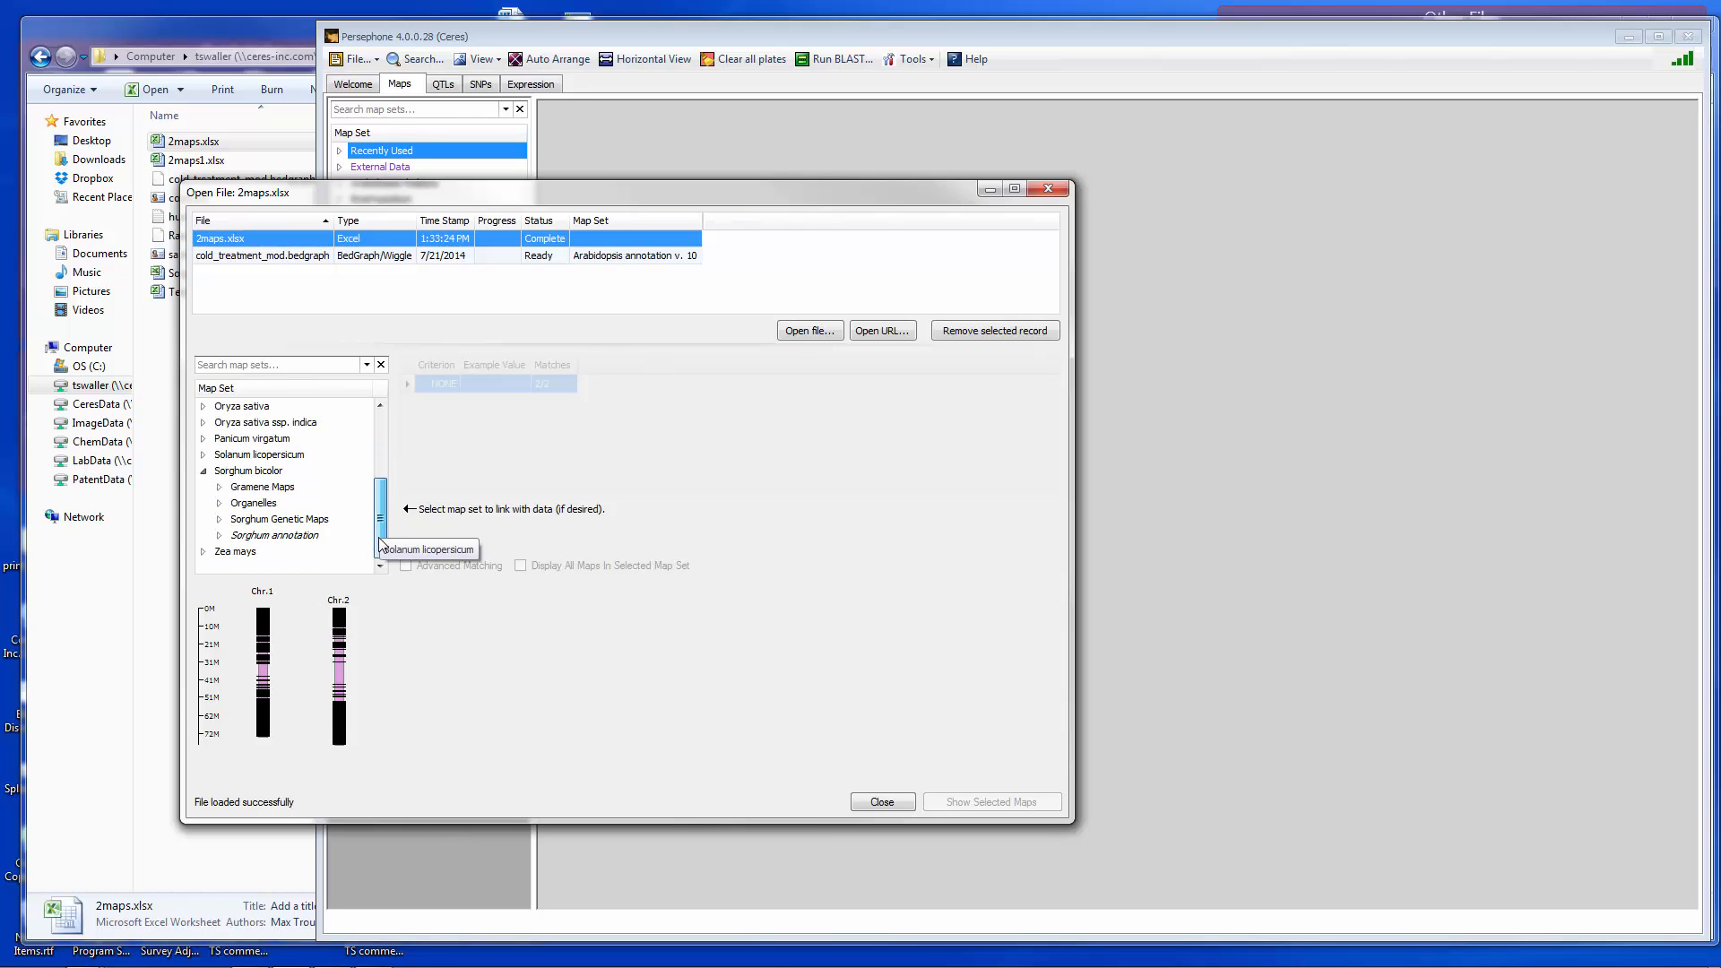
pyautogui.click(299, 537)
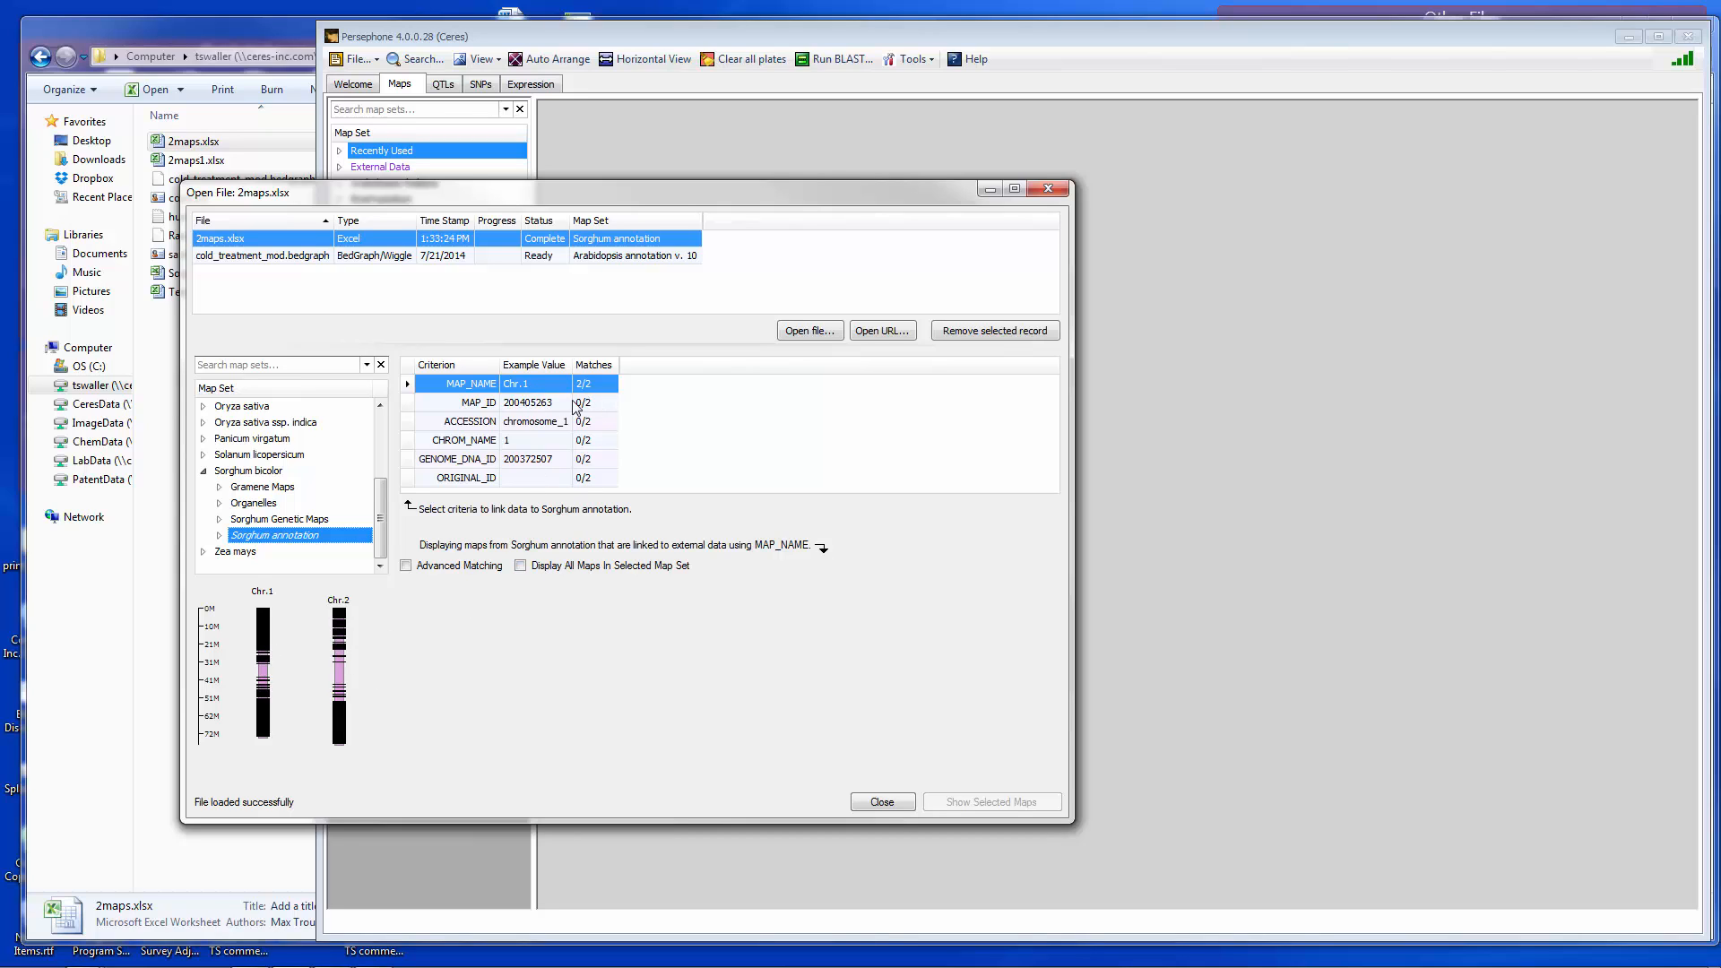
# - Select the Chr.1 map and show it with the linked markers alongside the Sorghum annotation tracks
pyautogui.click(269, 660)
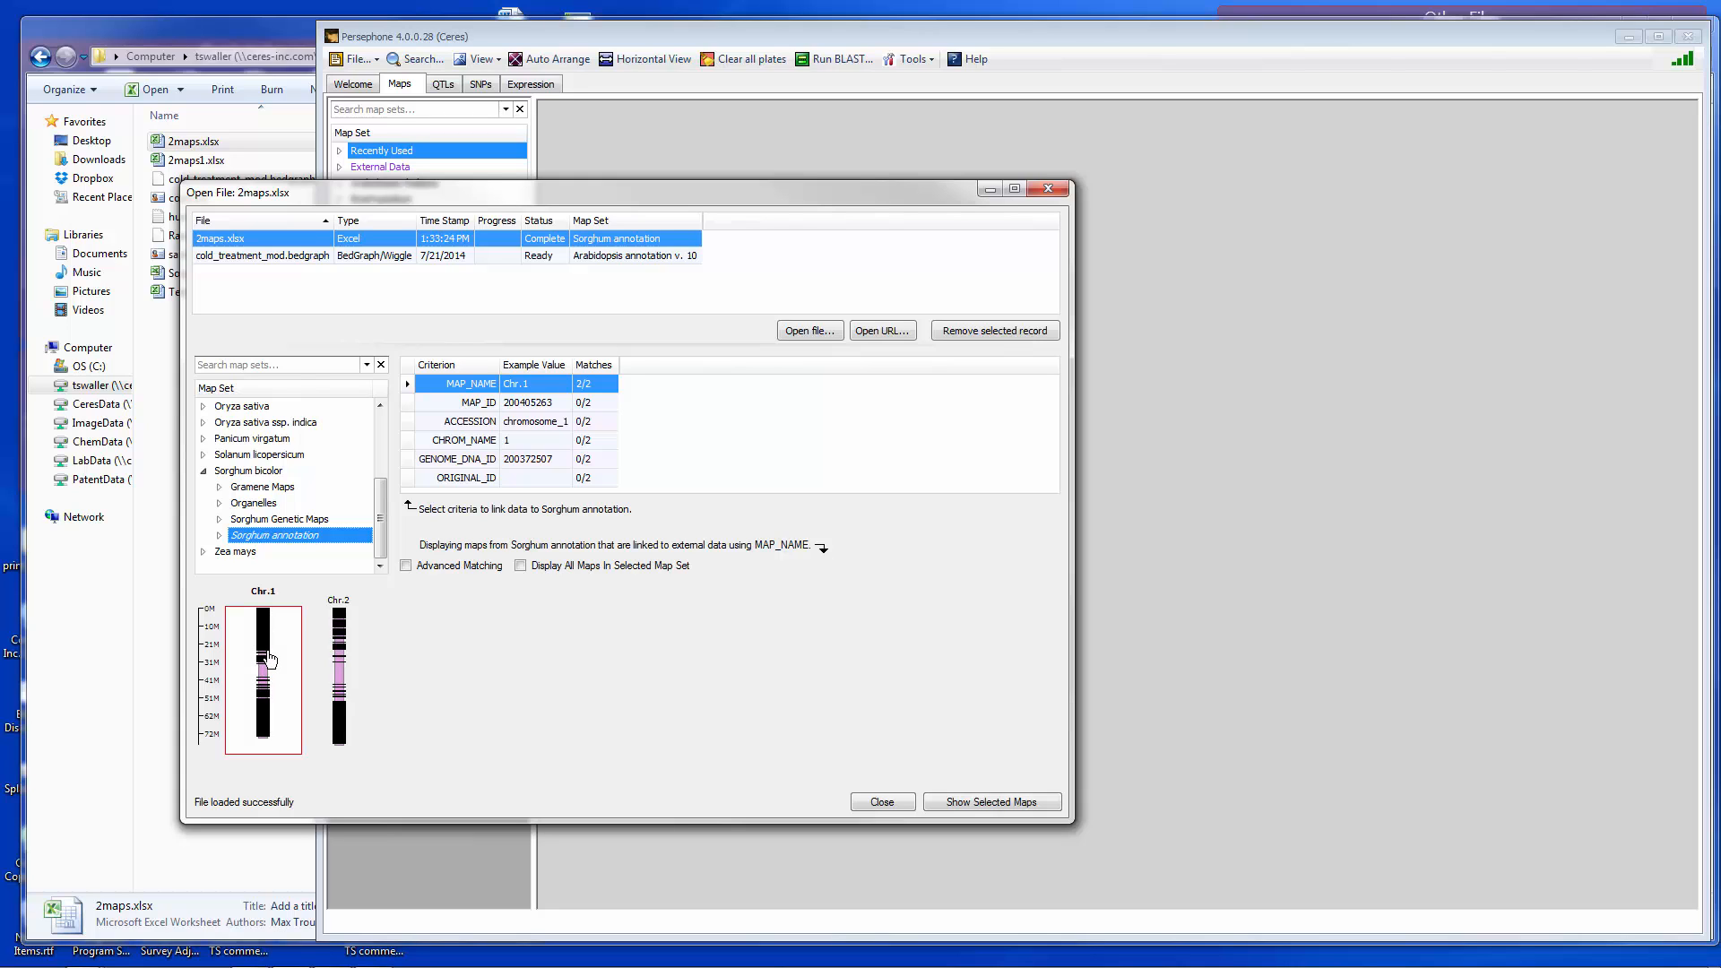
pyautogui.click(1010, 804)
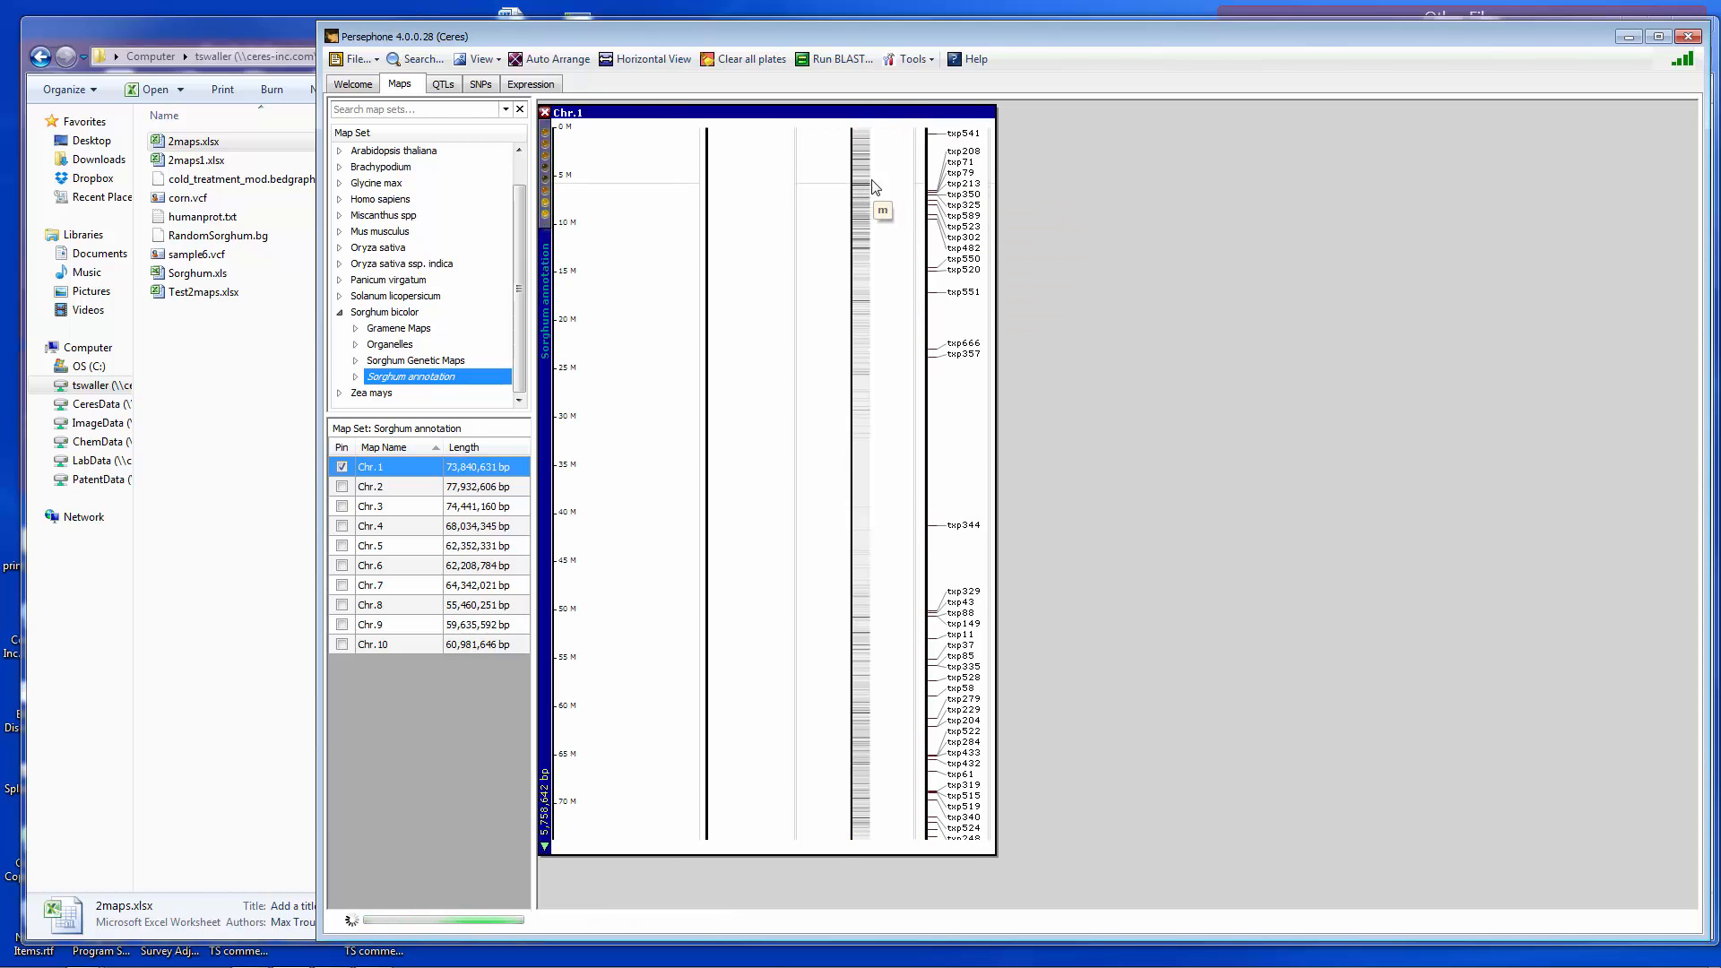
pyautogui.moveTo(949, 221)
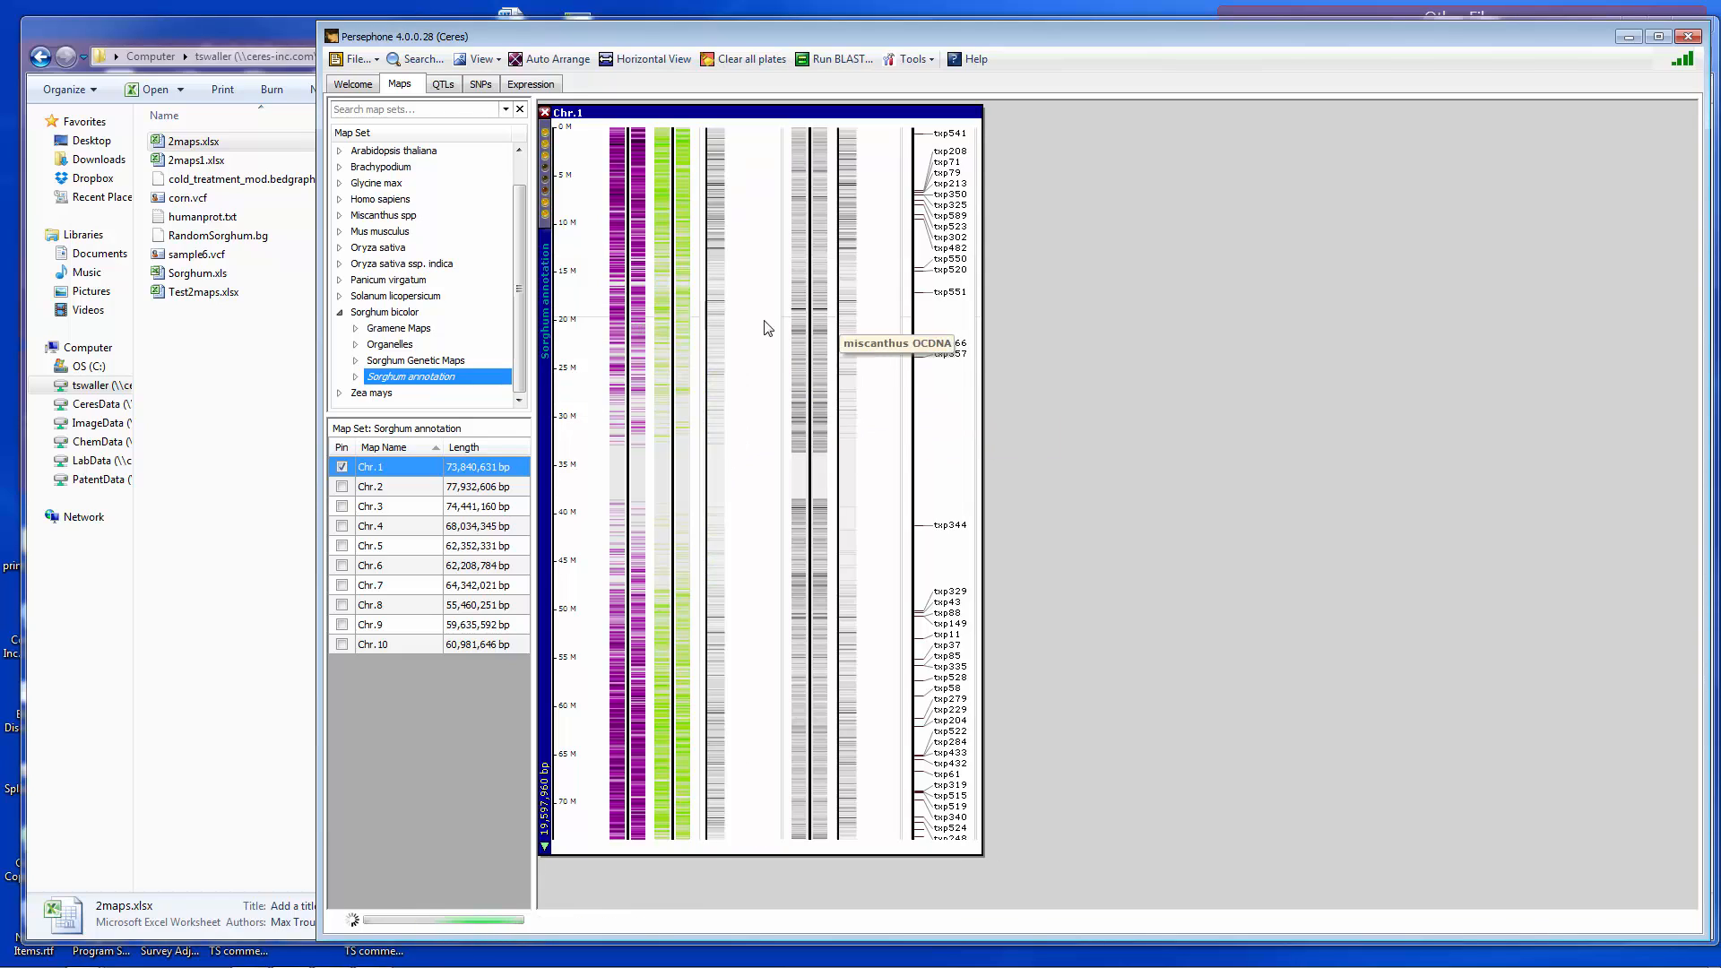
pyautogui.moveTo(549, 132)
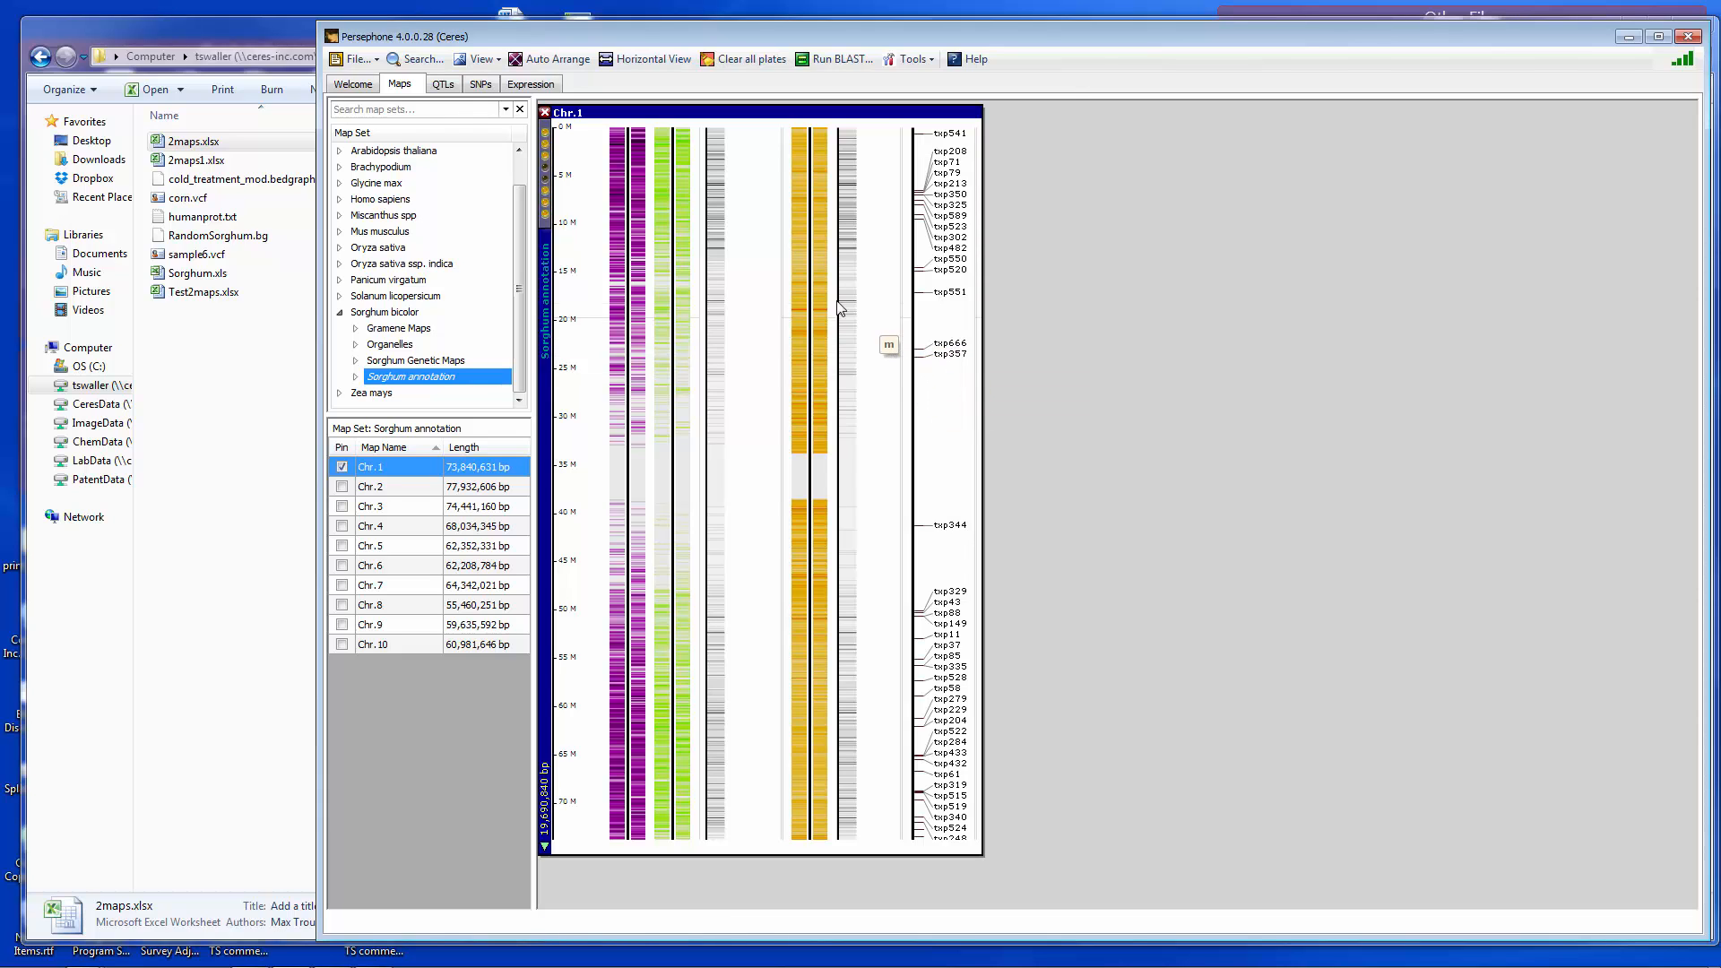
# - Zoom the Chr.1 map into the region around 11,750 K and hide the miscanthus OCDNA track
pyautogui.moveTo(597, 241); pyautogui.dragTo(598, 246)
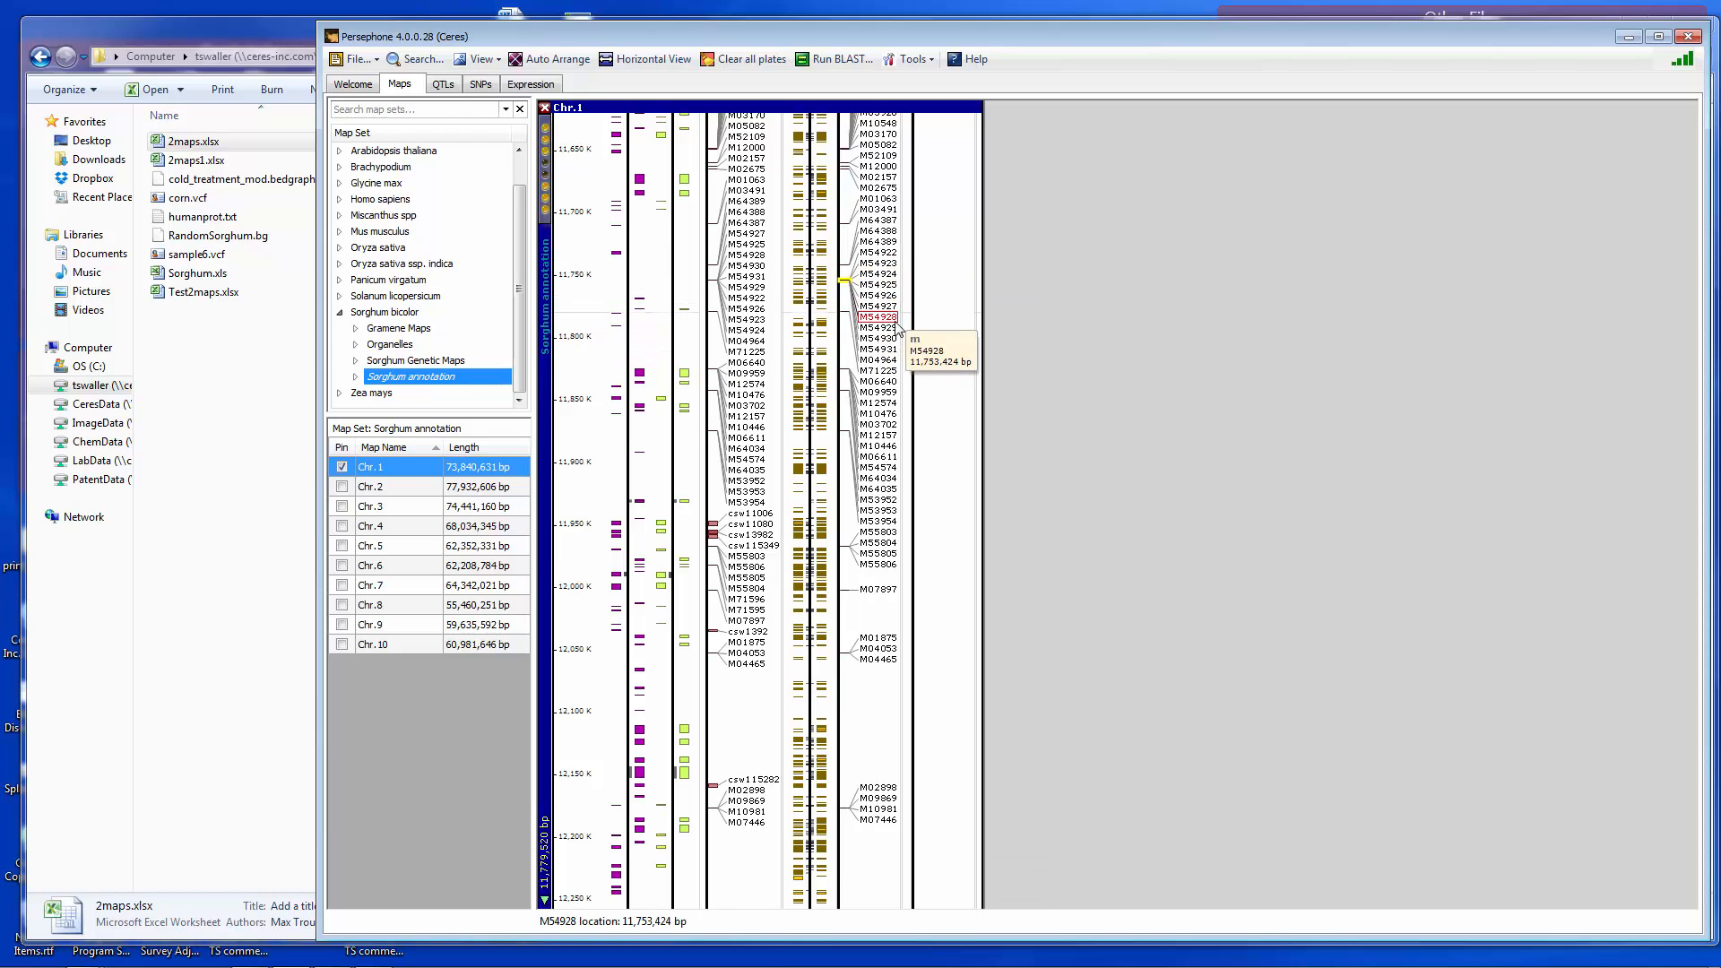
pyautogui.scroll(3, 882, 332)
pyautogui.scroll(-3, 882, 331)
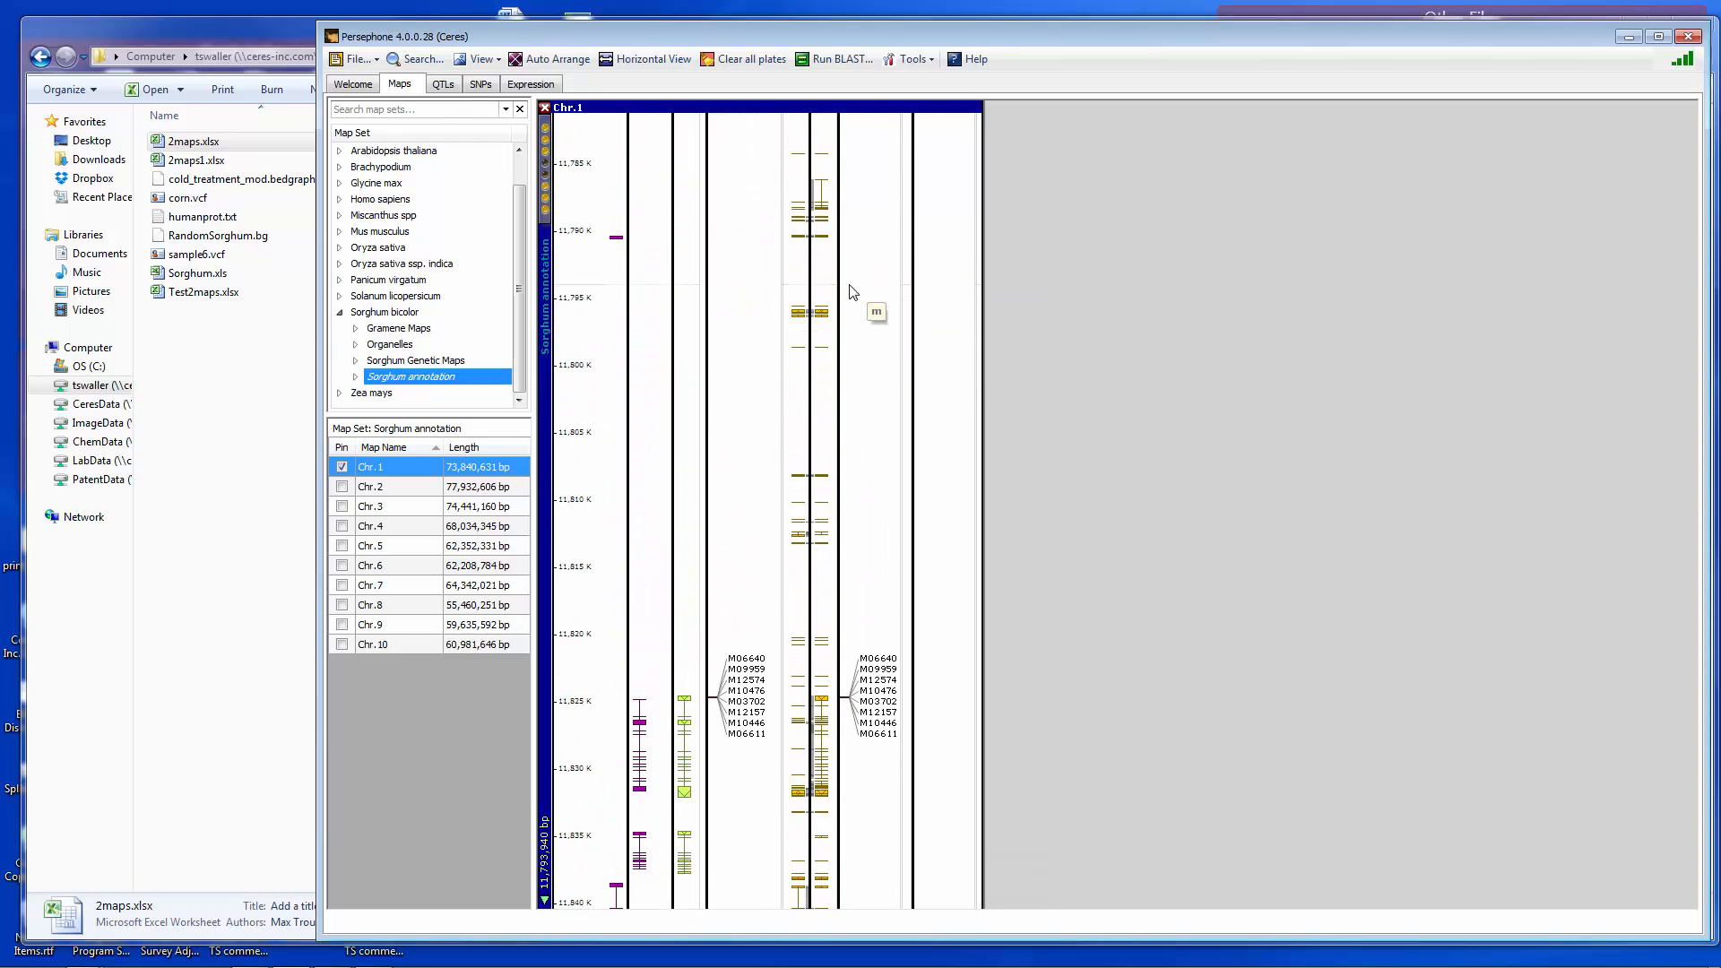
pyautogui.scroll(-1, 874, 213)
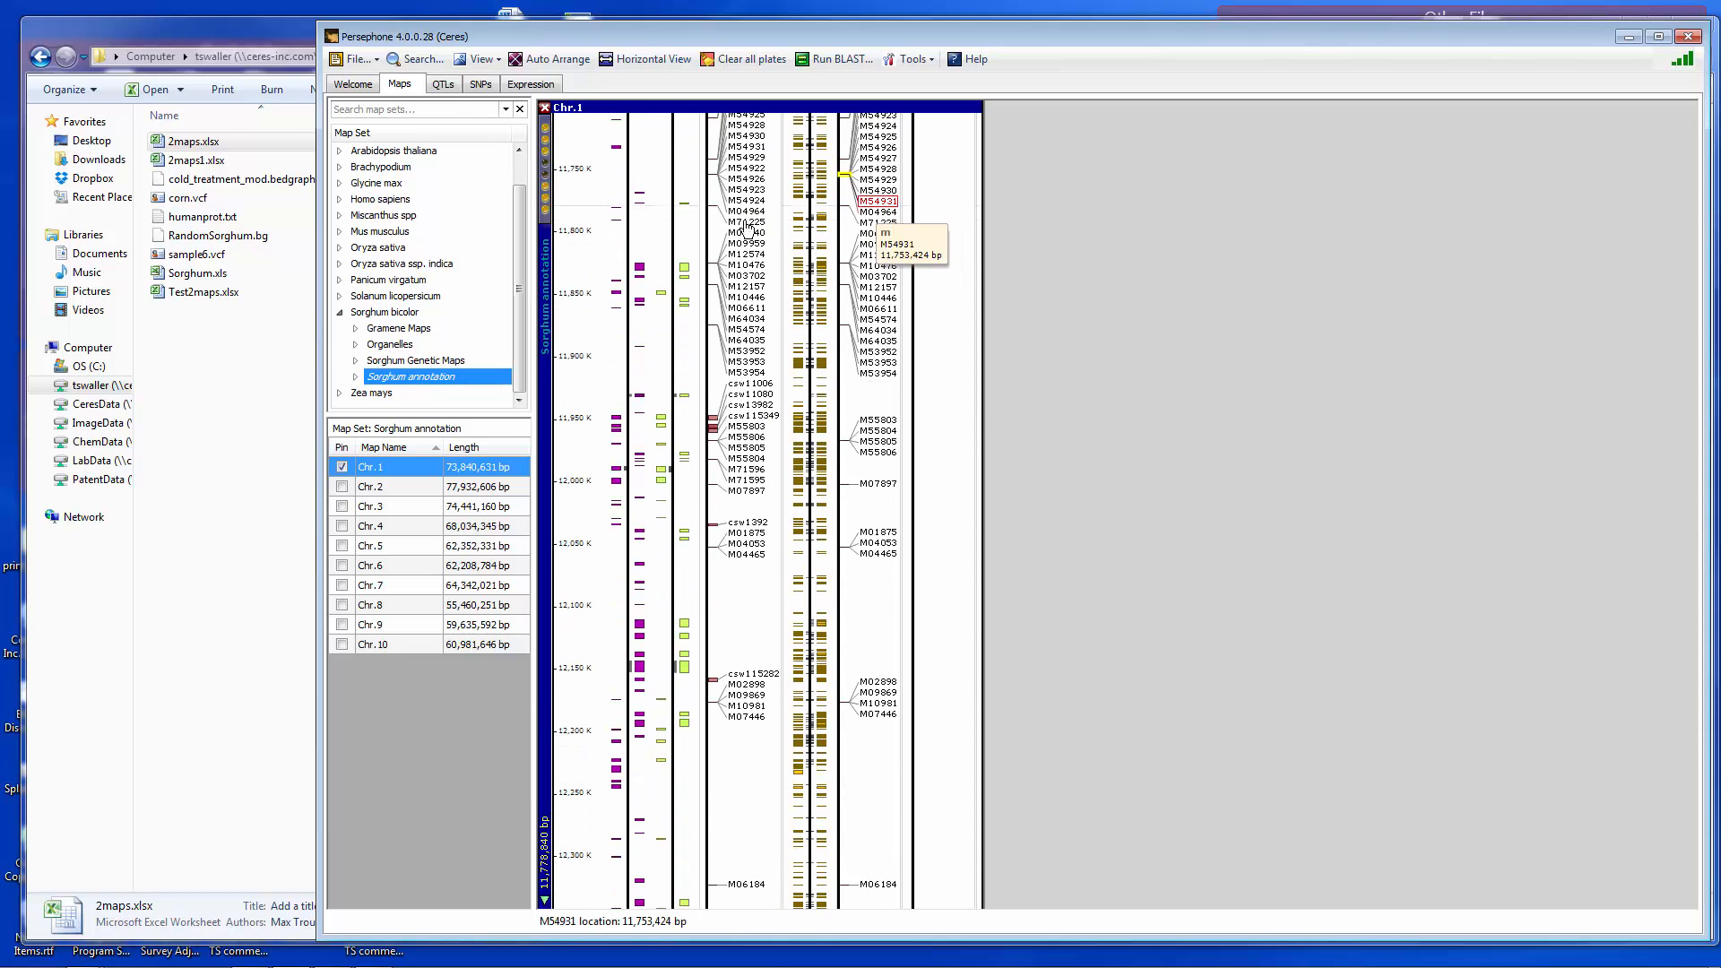
pyautogui.click(546, 187)
# - Select the region from 11,770,502 to 12,051,094 on Chr.1 and open it in the sequence view
pyautogui.moveTo(592, 195)
pyautogui.mouseDown()
pyautogui.moveTo(599, 564)
pyautogui.moveTo(599, 542)
pyautogui.mouseUp()
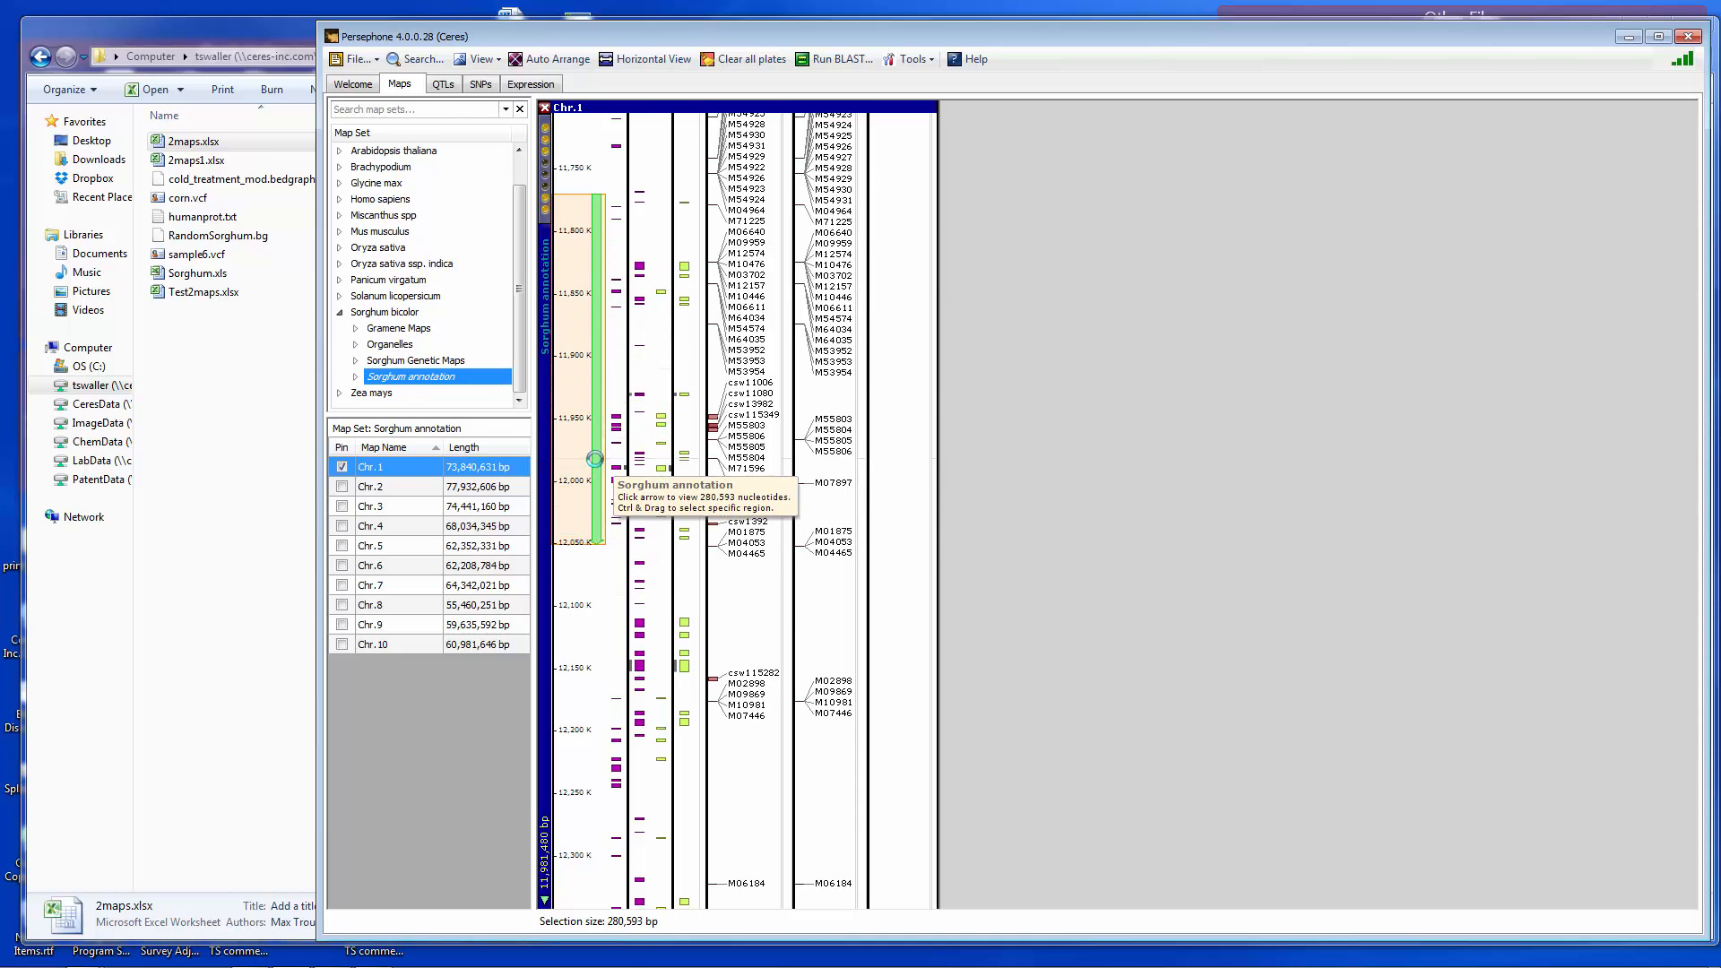
pyautogui.click(598, 466)
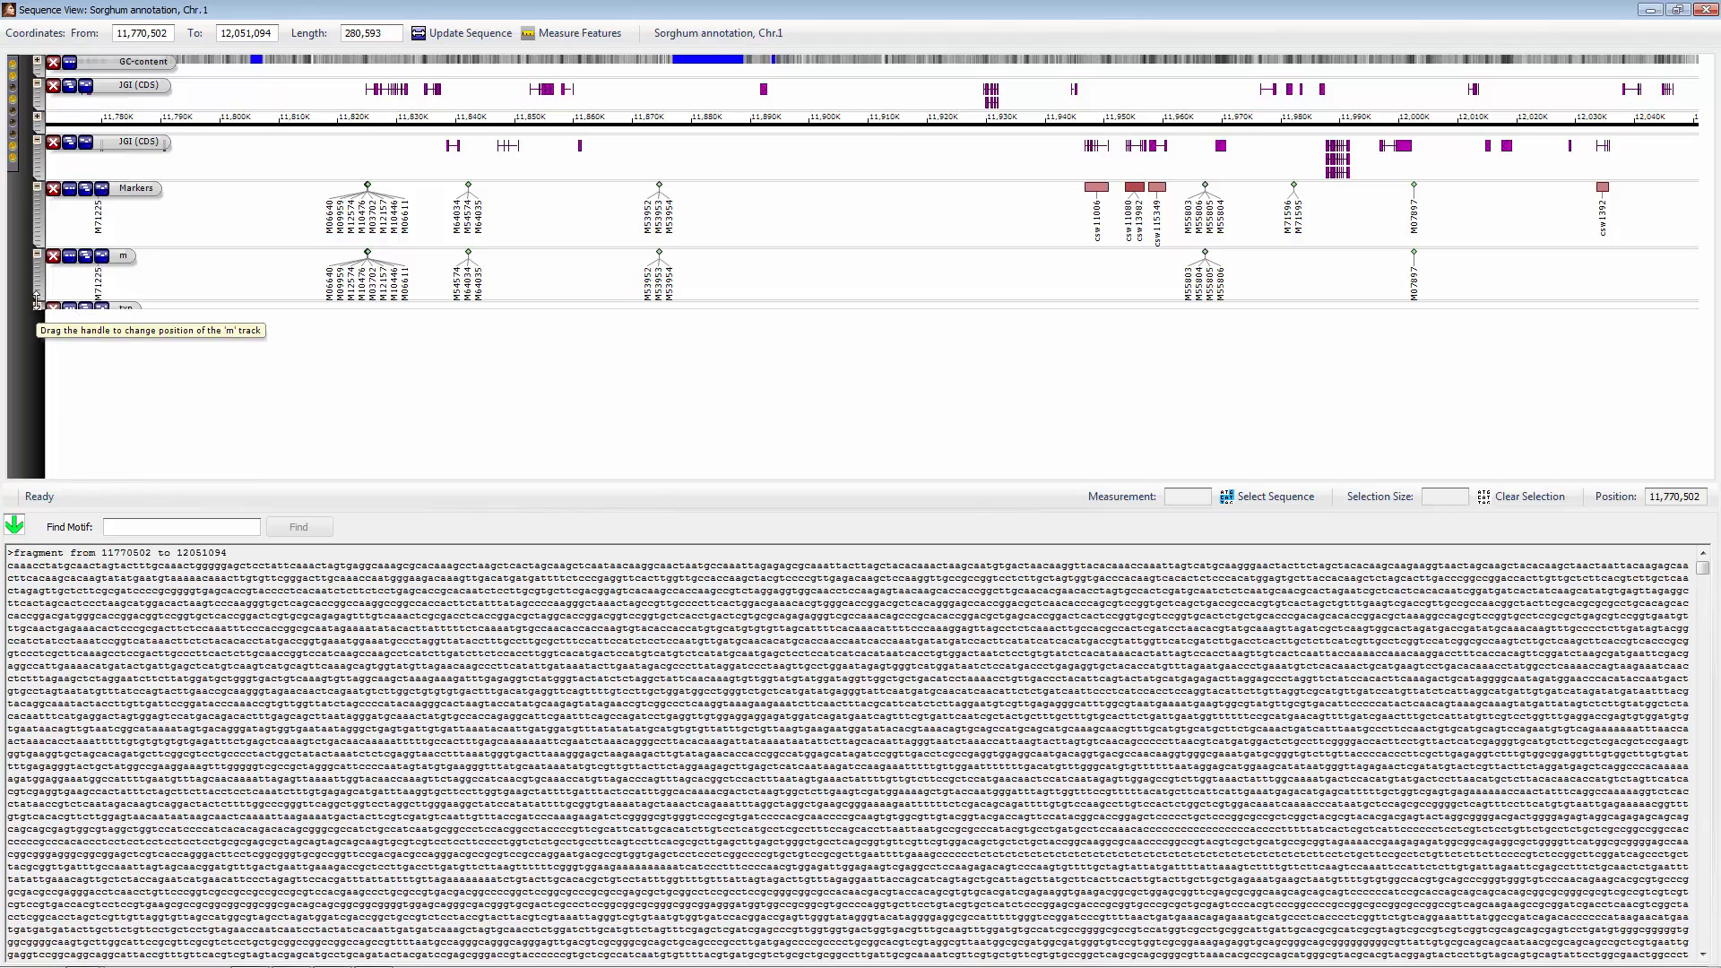
# - Zoom the sequence view in on marker M53953 and back out, then close the sequence view
pyautogui.moveTo(209, 309); pyautogui.dragTo(235, 389)
pyautogui.scroll(8, 702, 310)
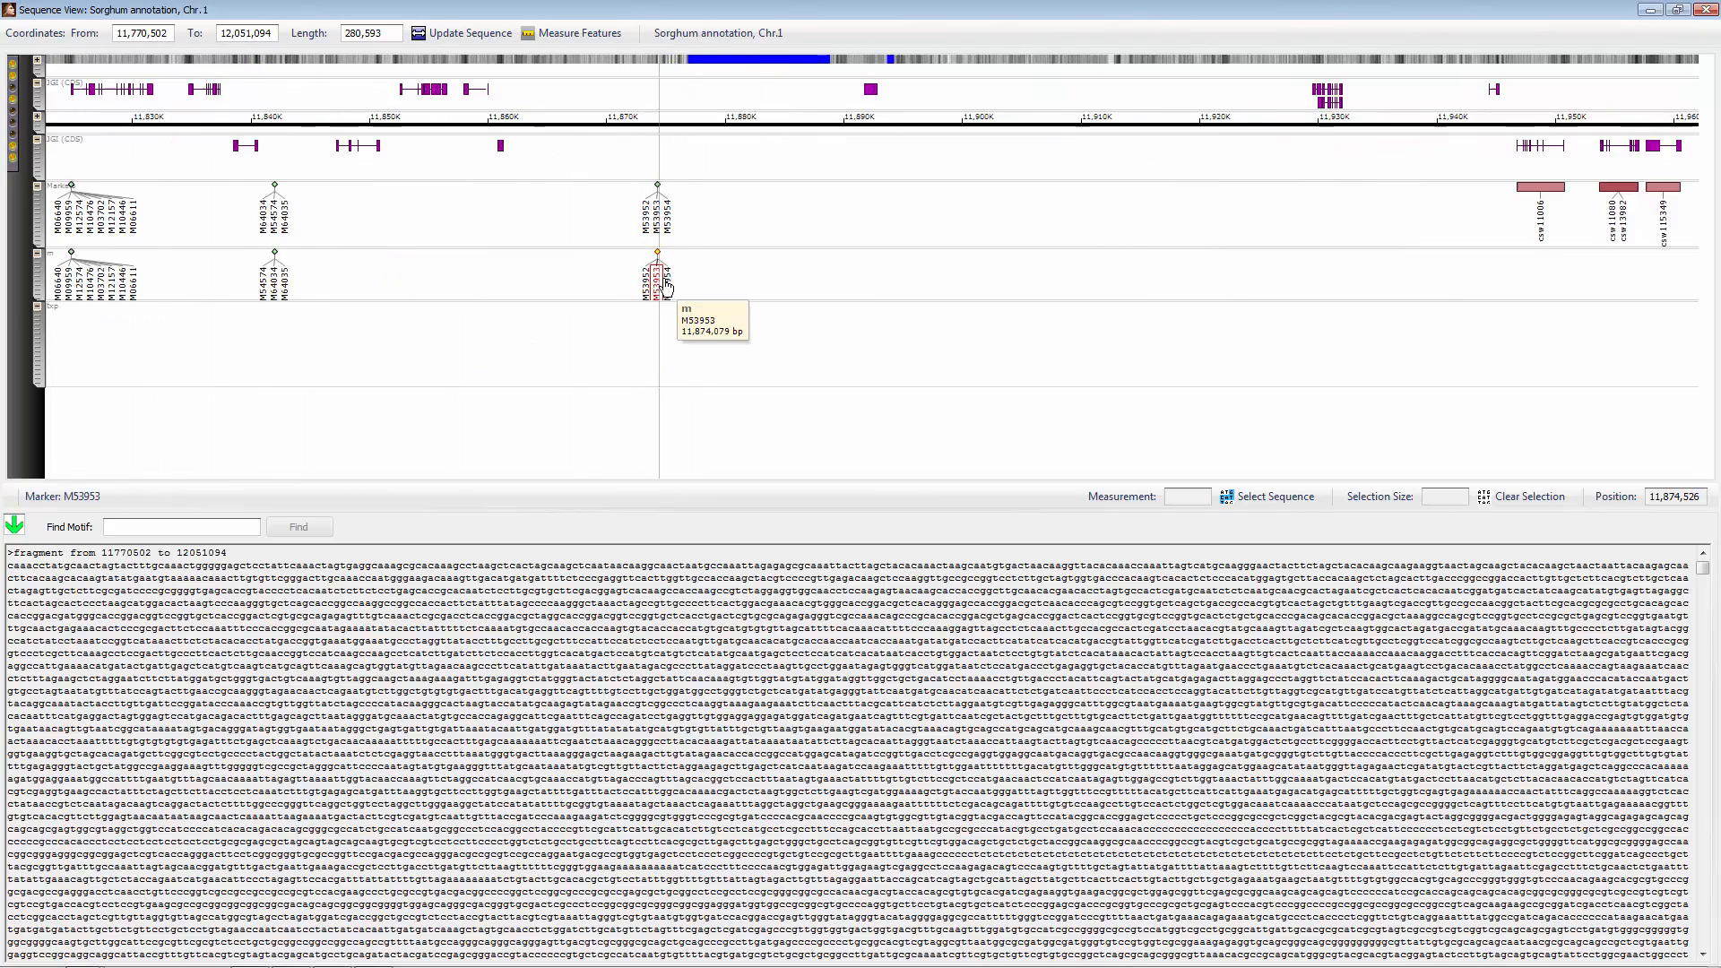
pyautogui.scroll(1, 917, 293)
pyautogui.moveTo(713, 292)
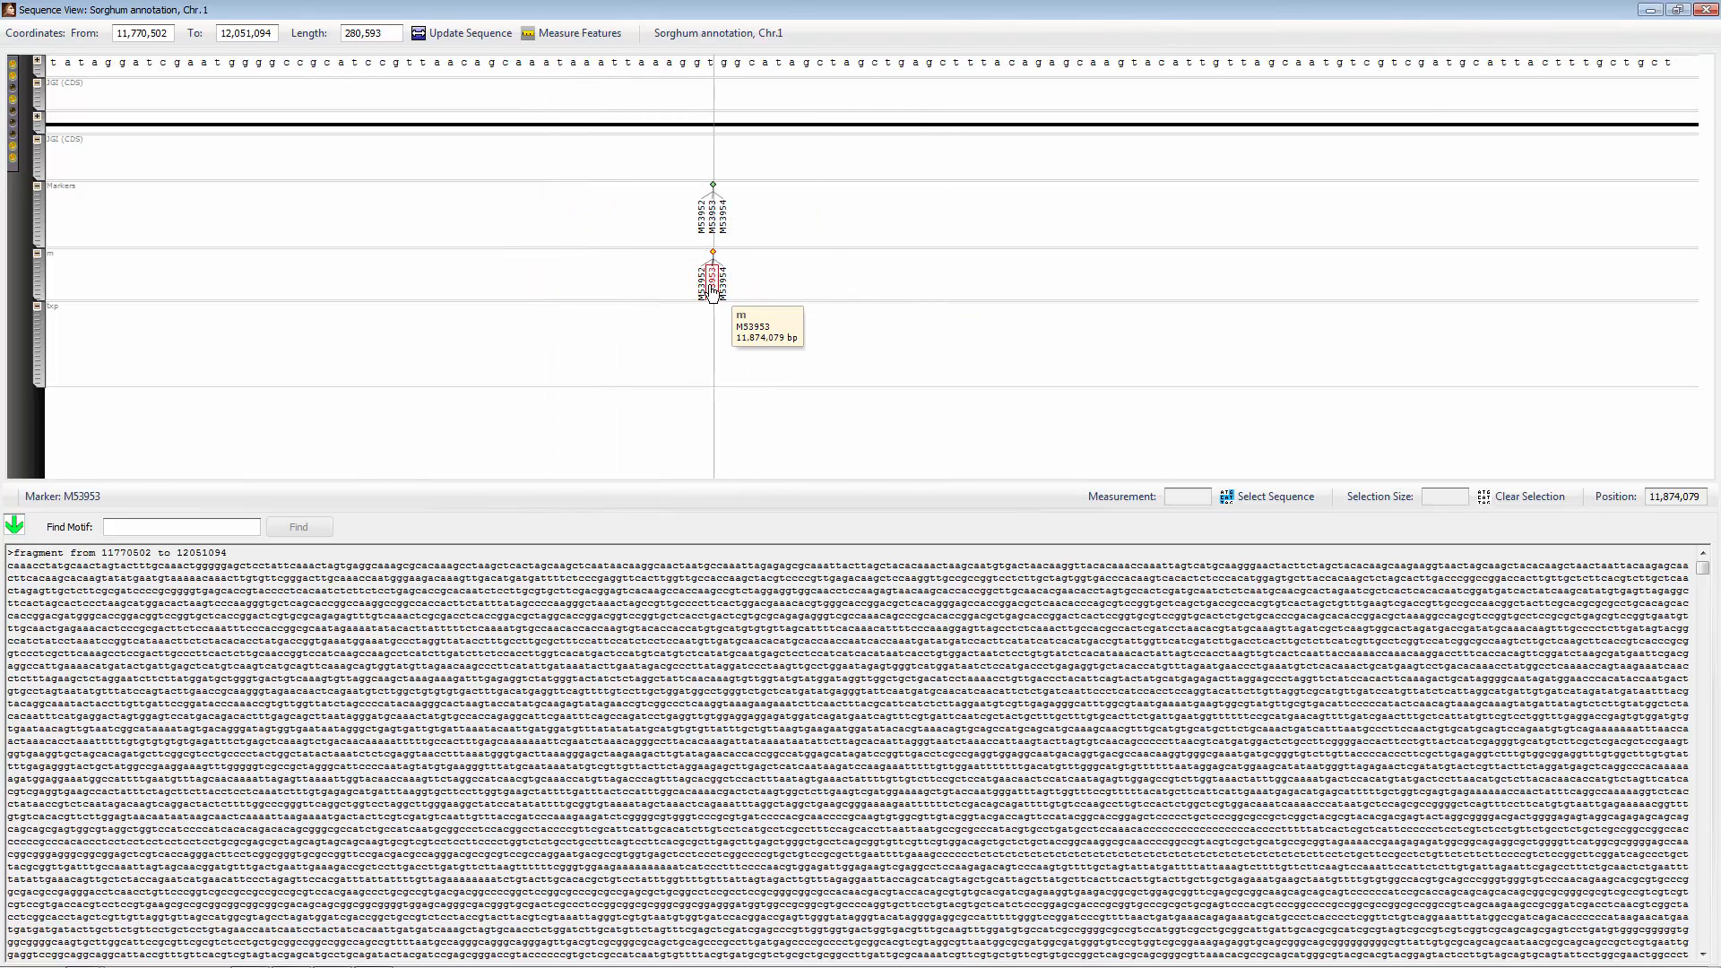
pyautogui.scroll(-6, 715, 291)
pyautogui.scroll(-3, 718, 292)
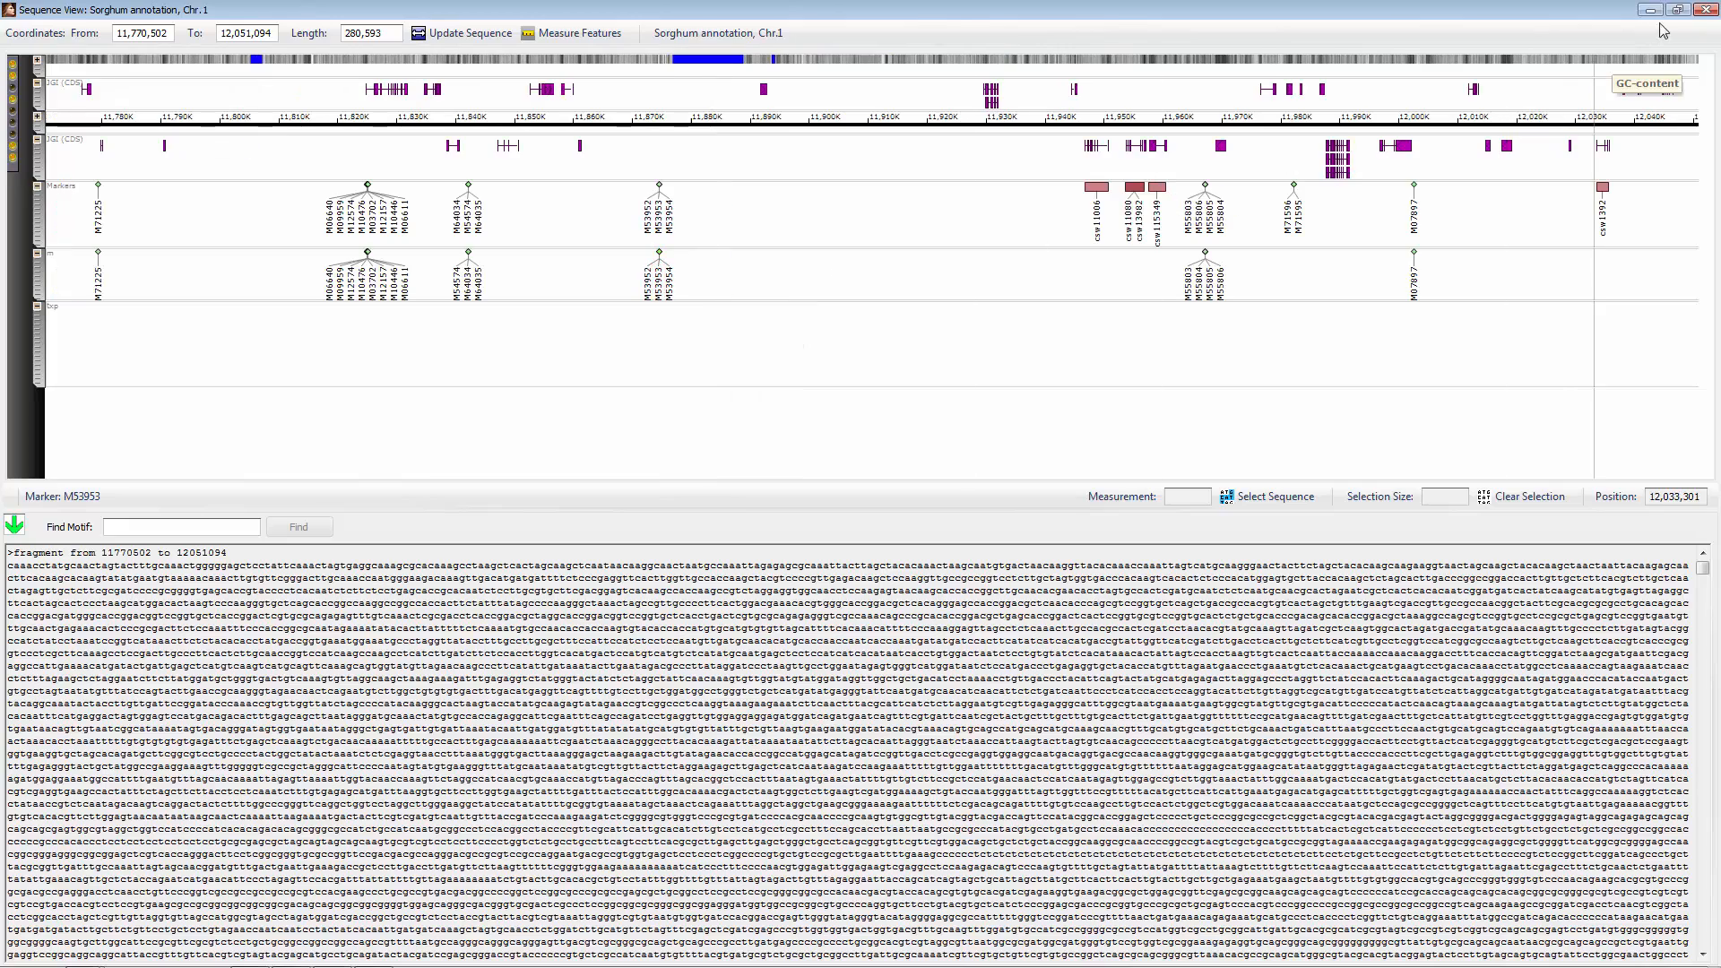
pyautogui.click(1705, 10)
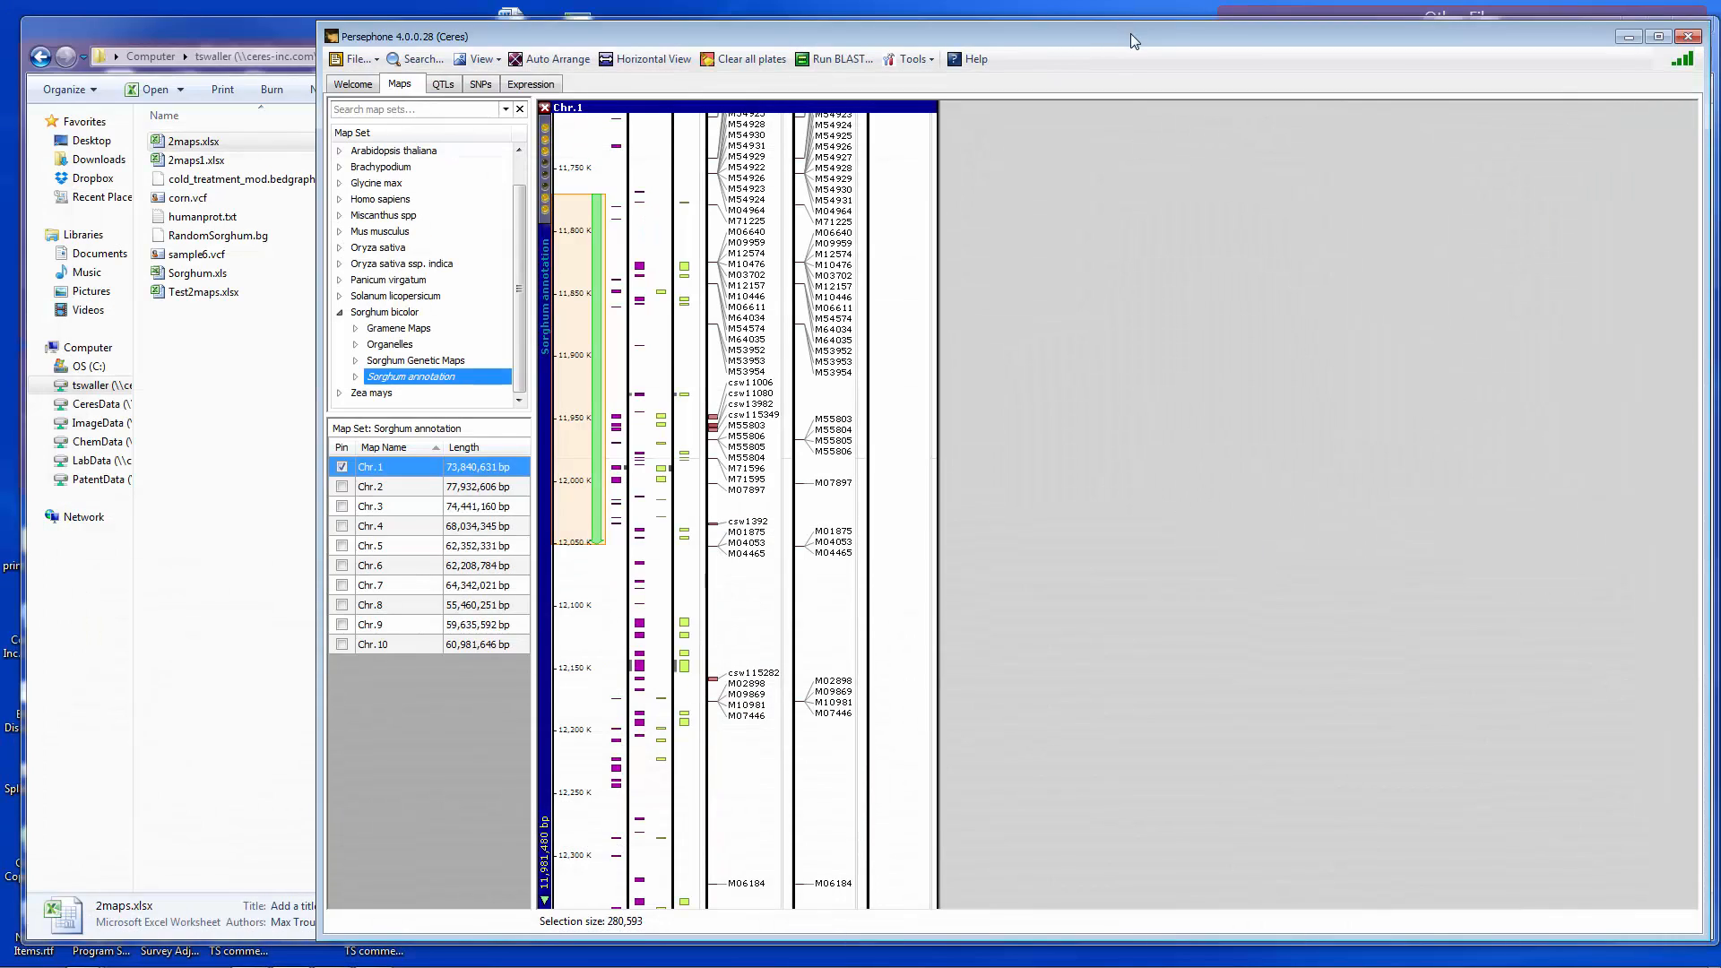
pyautogui.moveTo(1131, 34); pyautogui.dragTo(1013, 30)
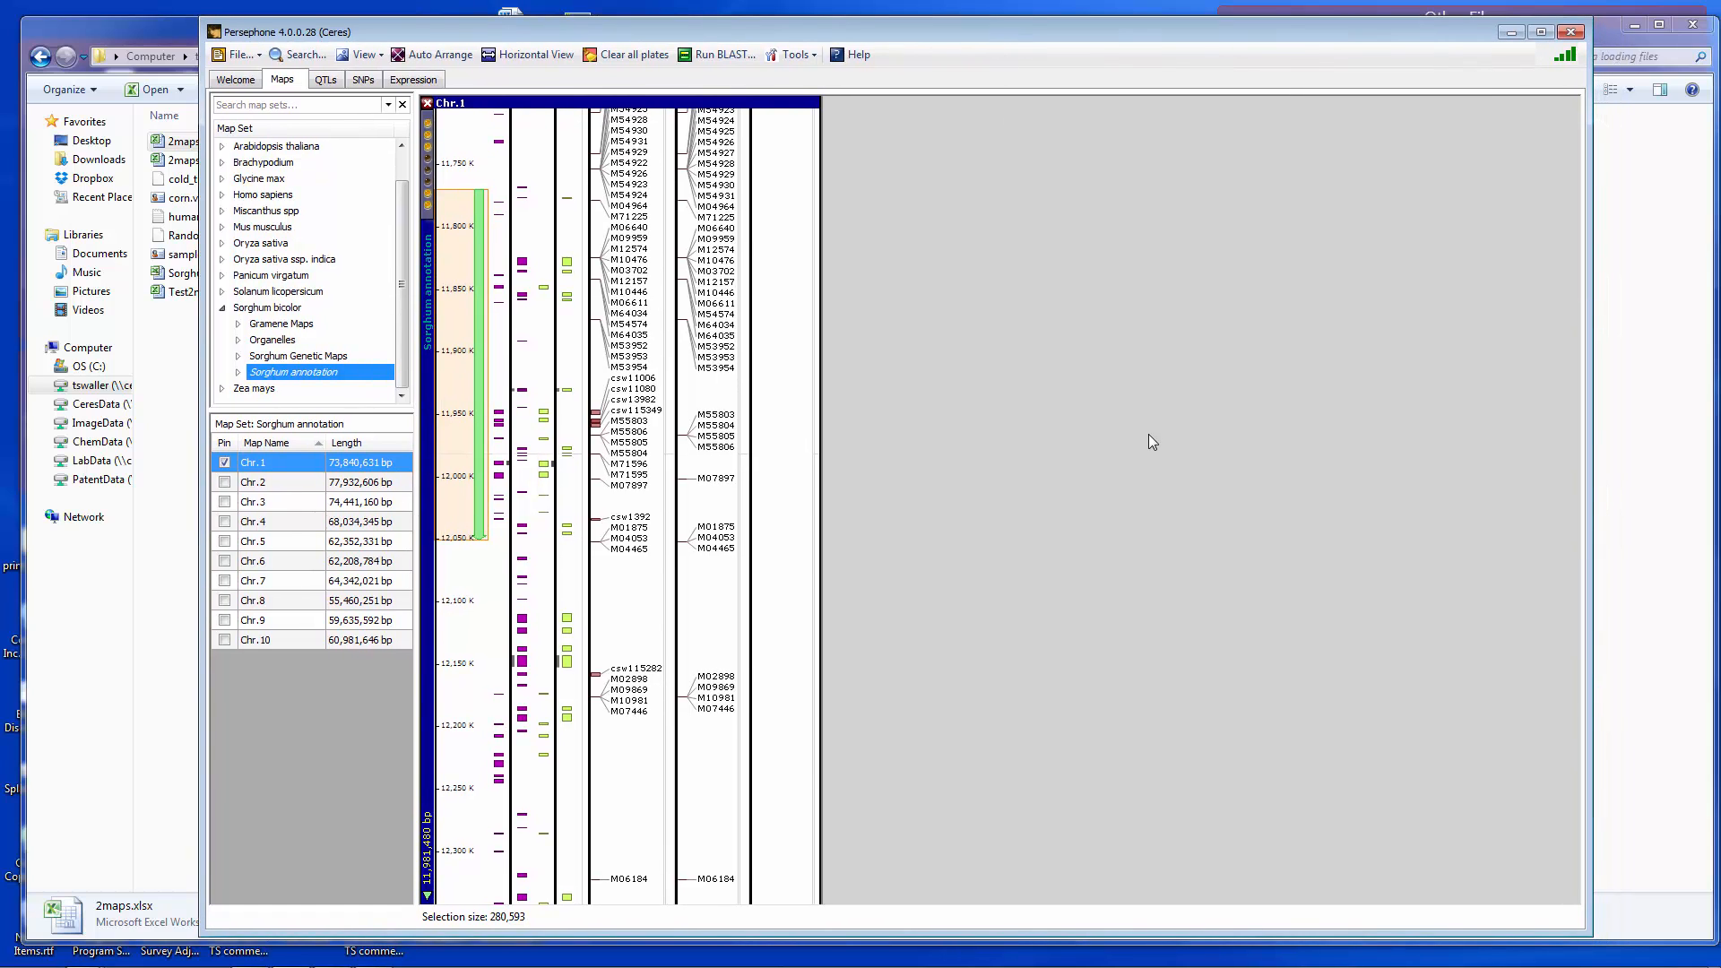